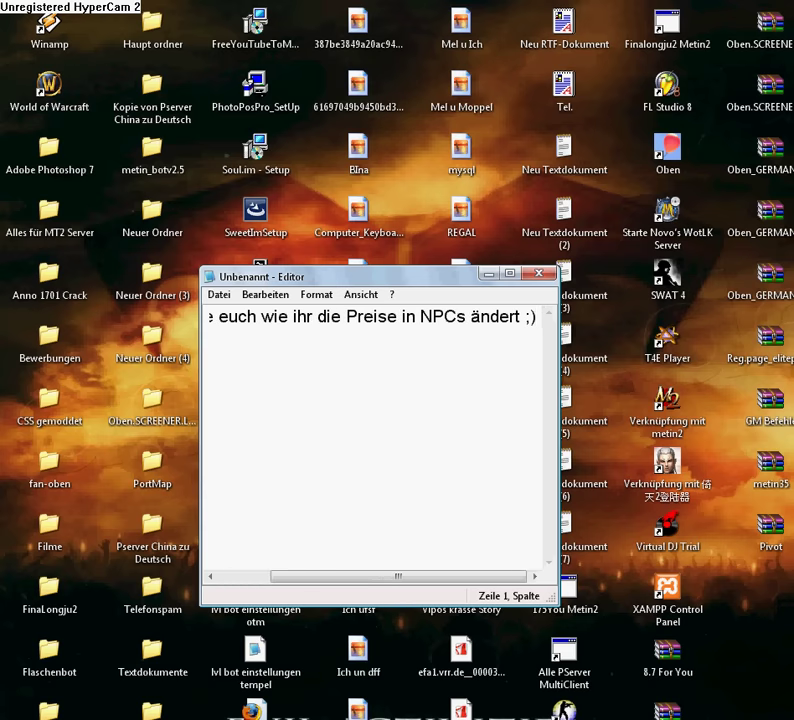
- Add the line "Als erstes Server starten!" to the note, separated from the heading by a blank line
key("Return")
key("Return")
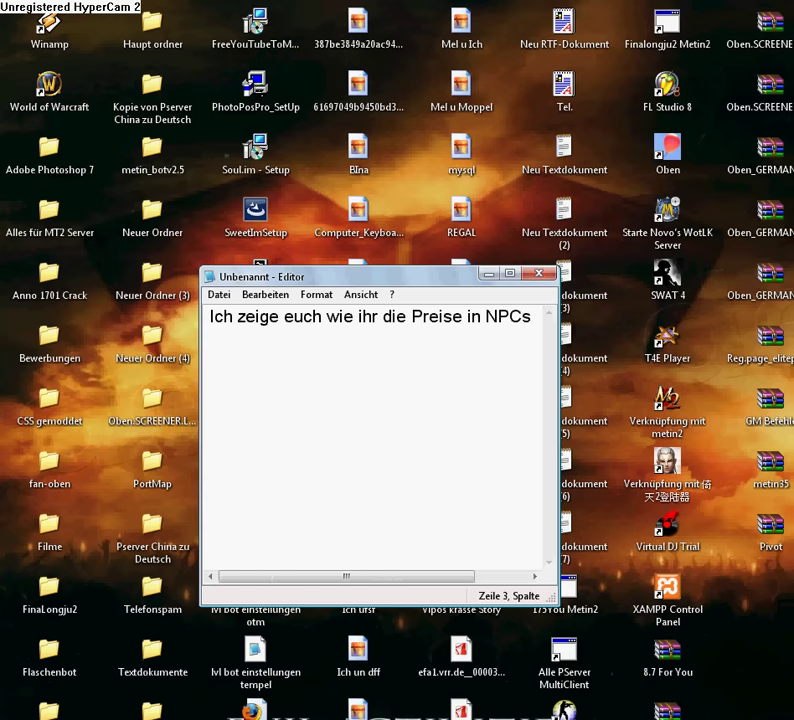
type("Als erstes ")
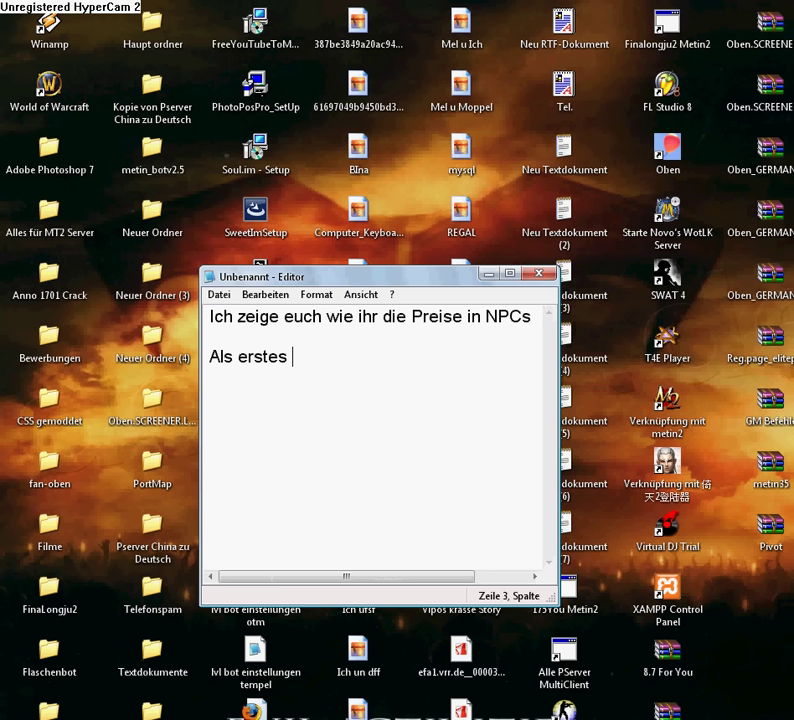
type("Server sta")
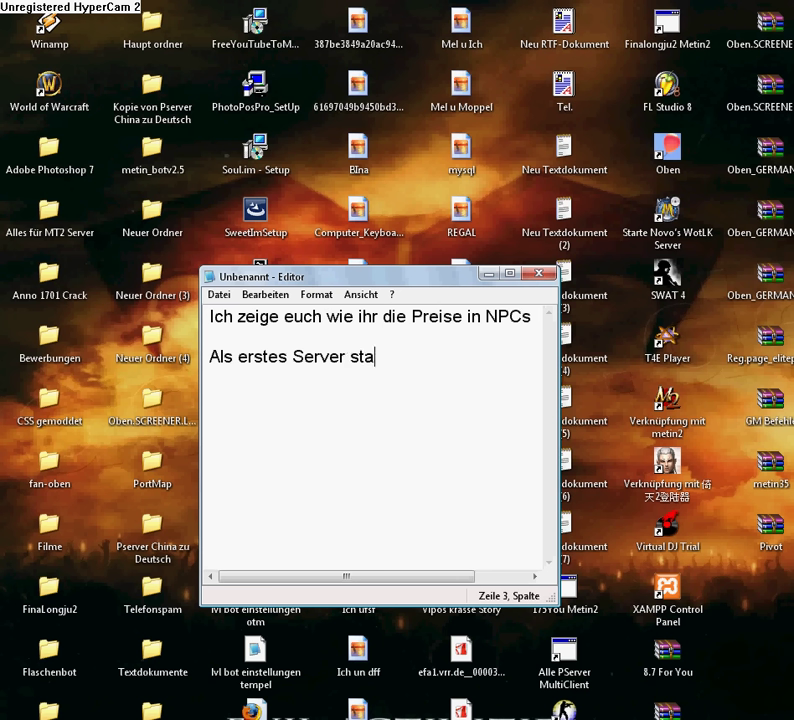
type("rten!")
- Add the line "Dann Navicat öffnen" after a blank line in the note, then minimize the note window
key("Return")
key("Return")
type("Dann a")
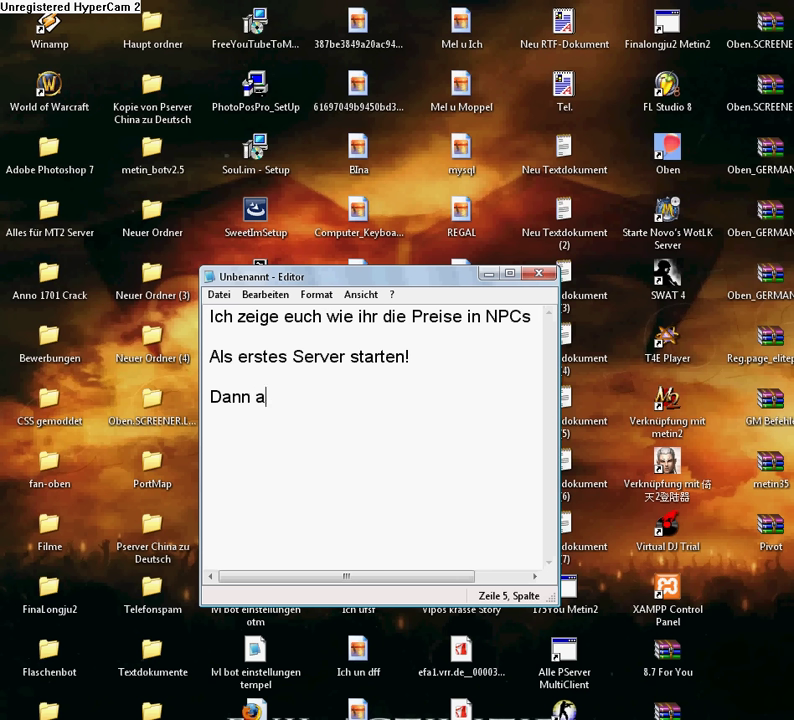
key("BackSpace")
type("Navicat")
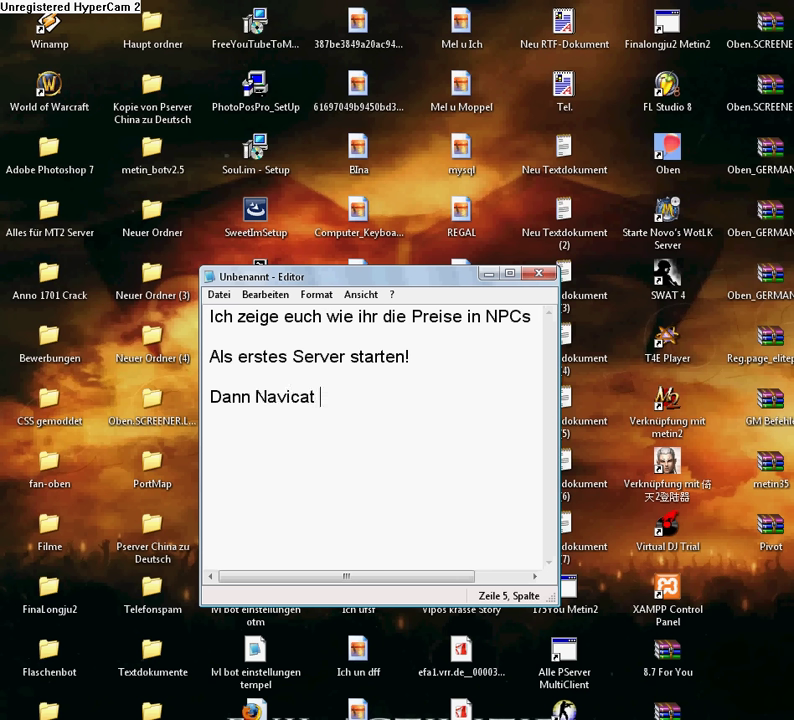
type(" öffnen")
left_click(488, 274)
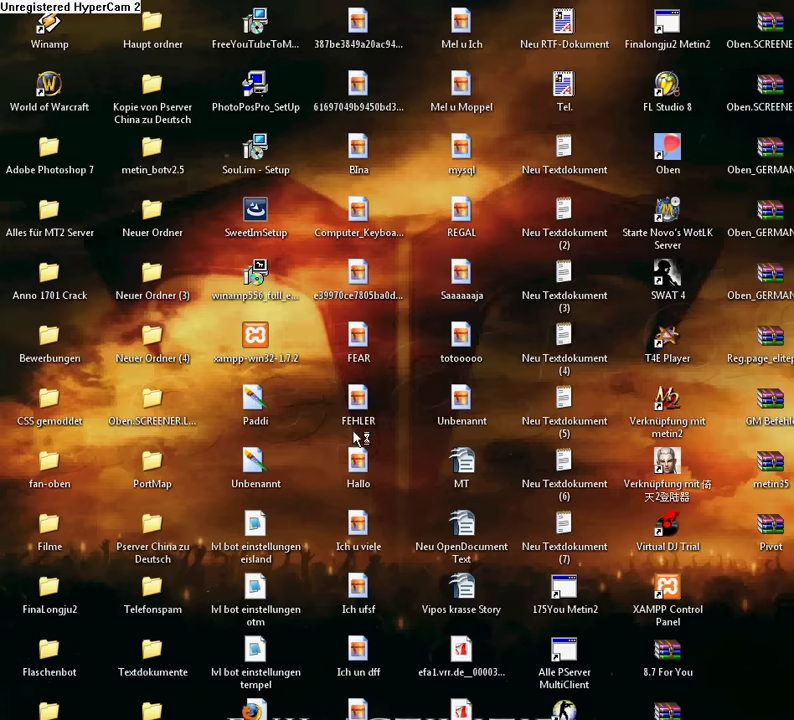
- Launch Navicat, move and enlarge its window, and open the connection 5.76.228.100
left_click(397, 449)
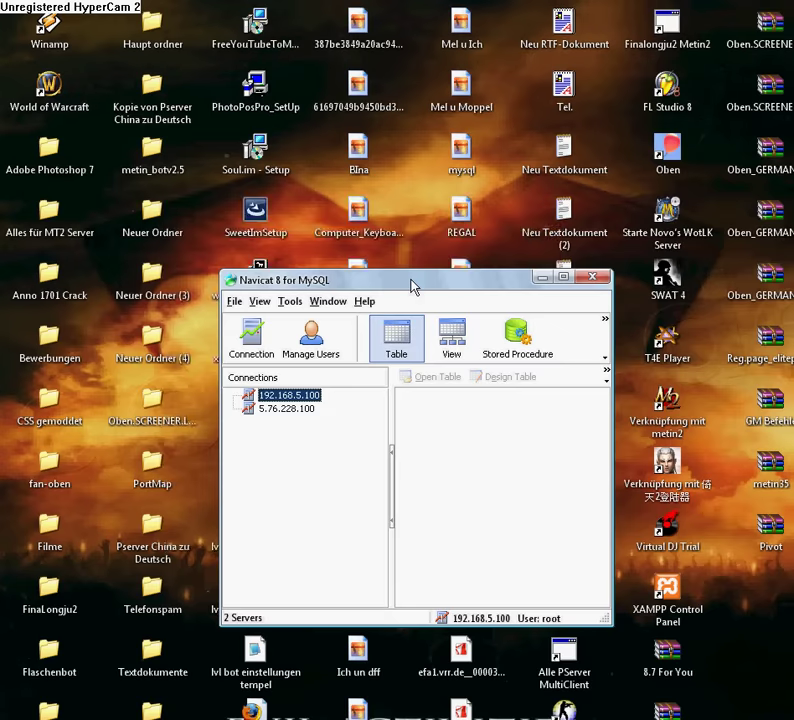
left_click_drag(411, 284, 346, 154)
left_click(228, 278)
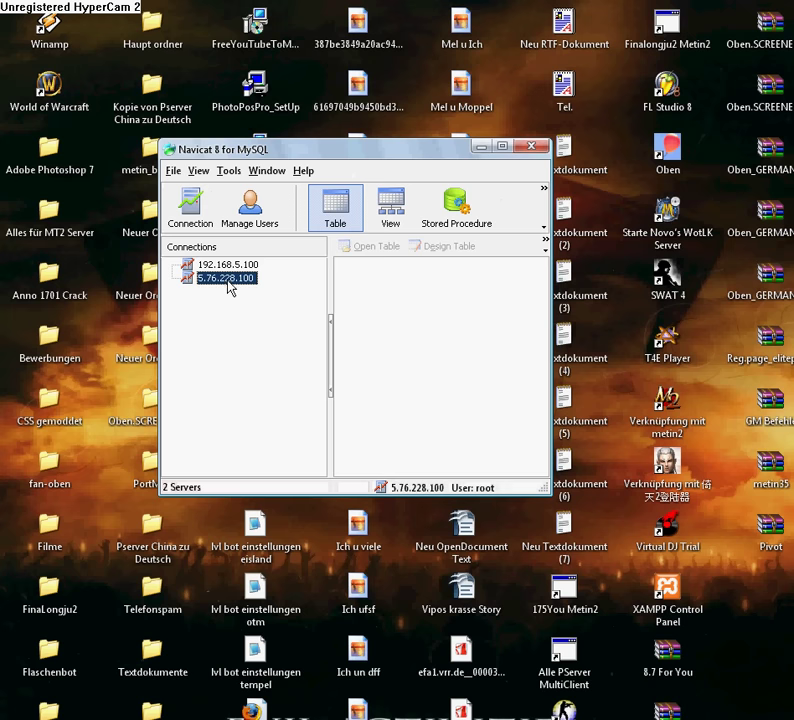
left_click_drag(548, 492, 716, 661)
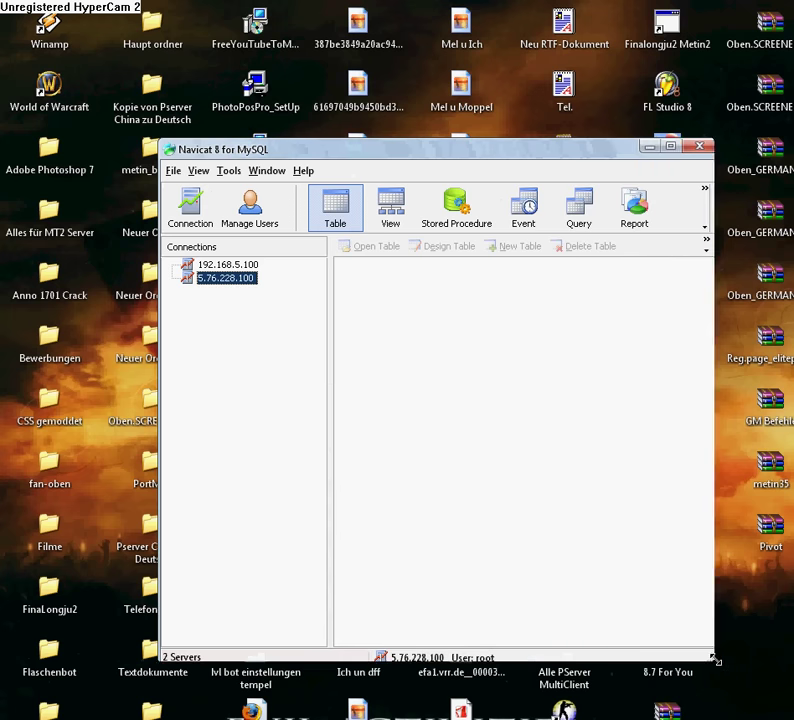
right_click(236, 277)
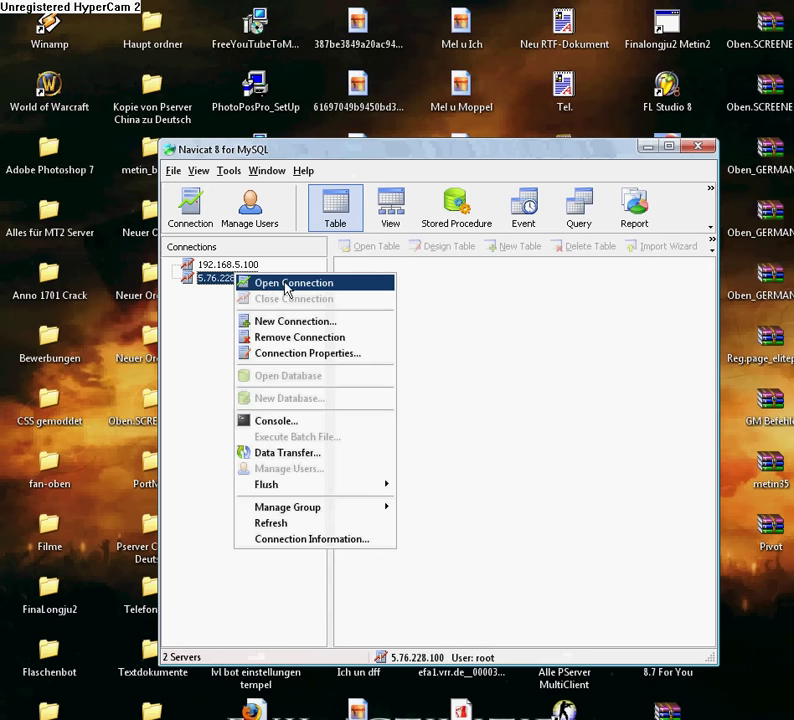
left_click(266, 284)
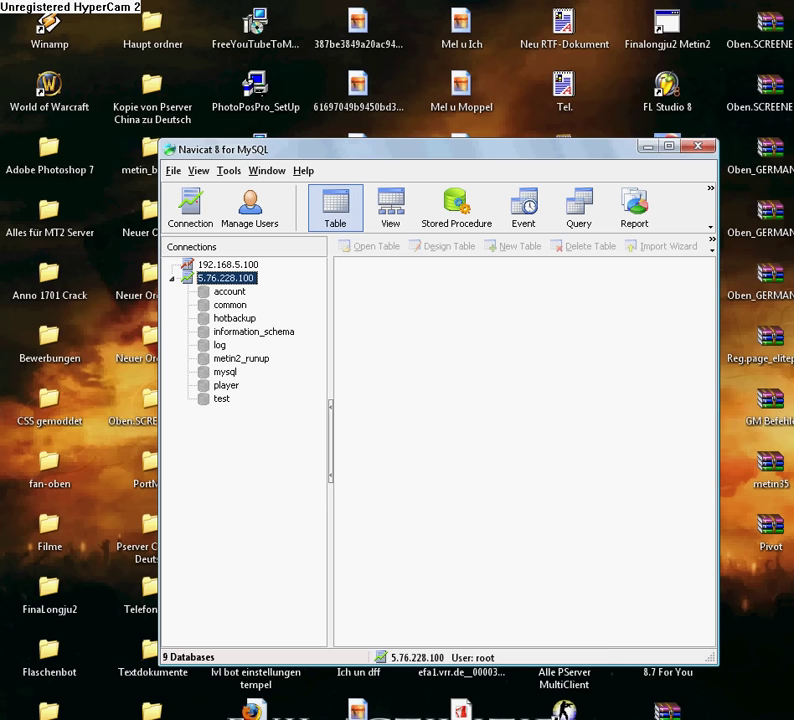
- Add the line "Auf Player gehen" to the note in the text editor, and open the player database in Navicat
key("alt+Tab")
key("Return")
key("Return")
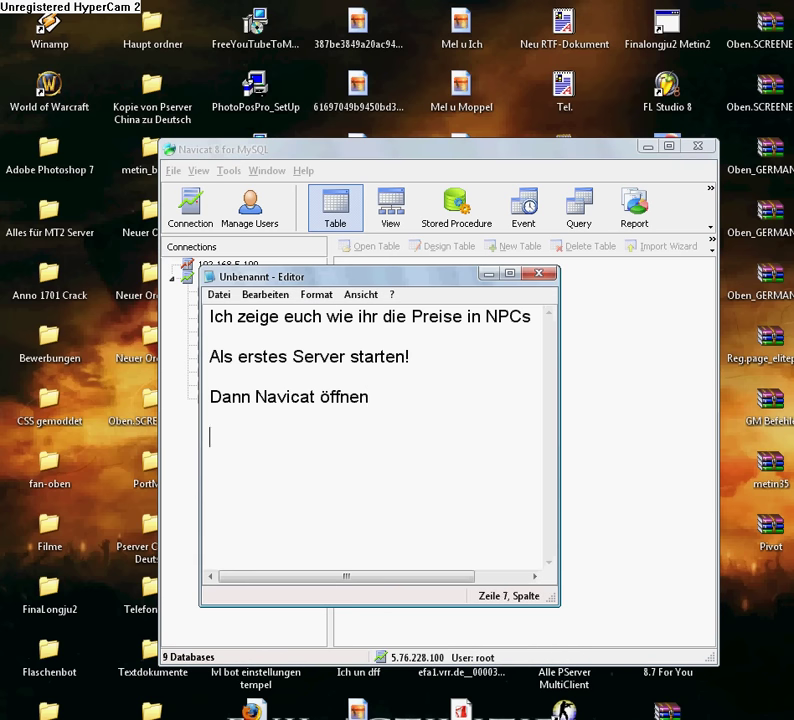
type("Auf Play")
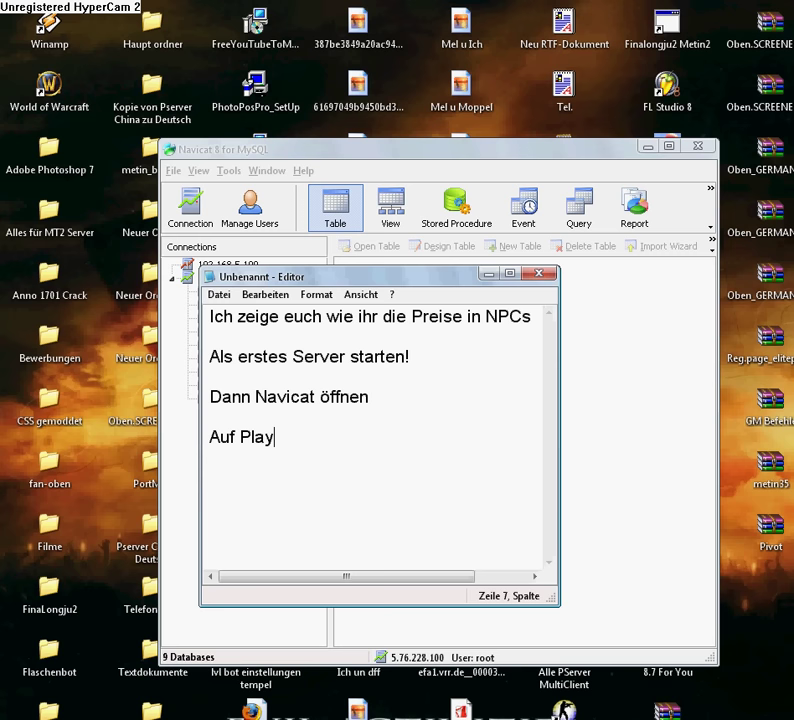
type("er gehen")
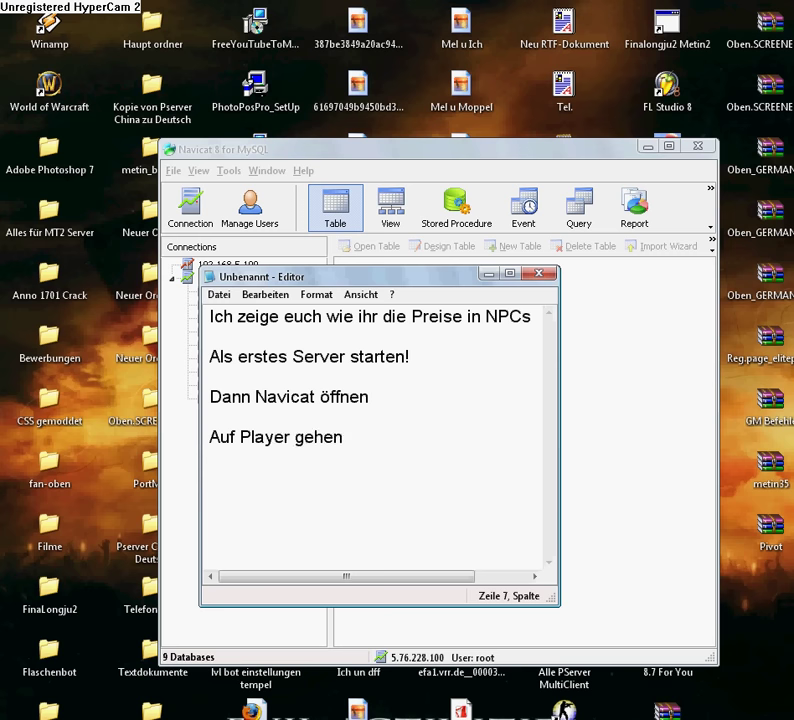
left_click(488, 274)
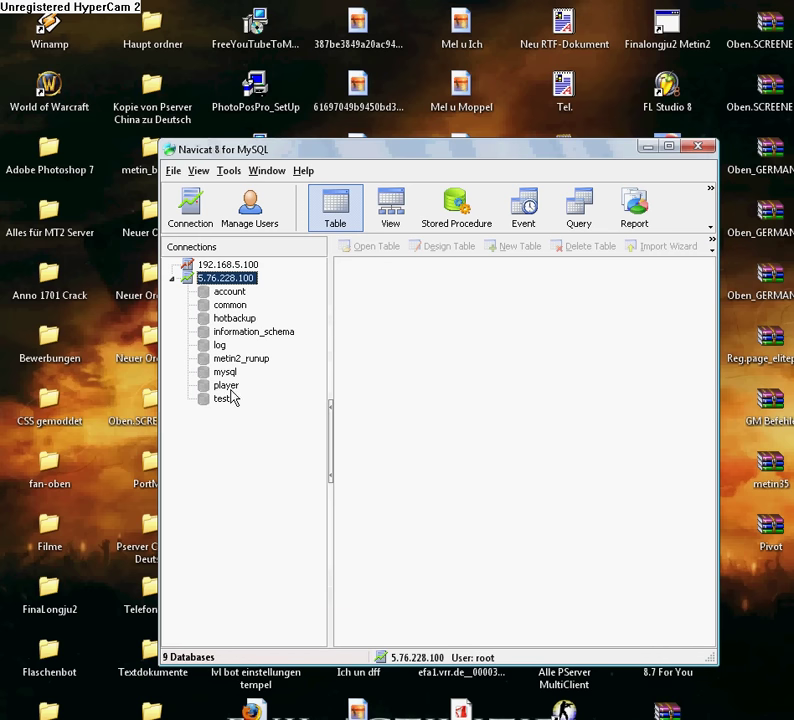
double_click(226, 386)
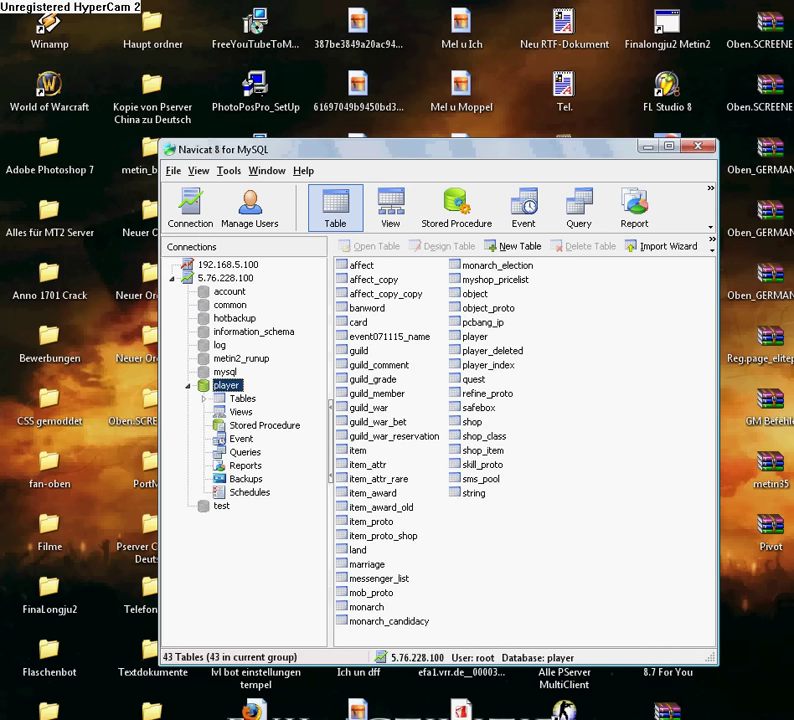
- Switch to the text editor, add the line "Und dann auf Item_proto" and move the note window clear of the table list
key("alt+Tab")
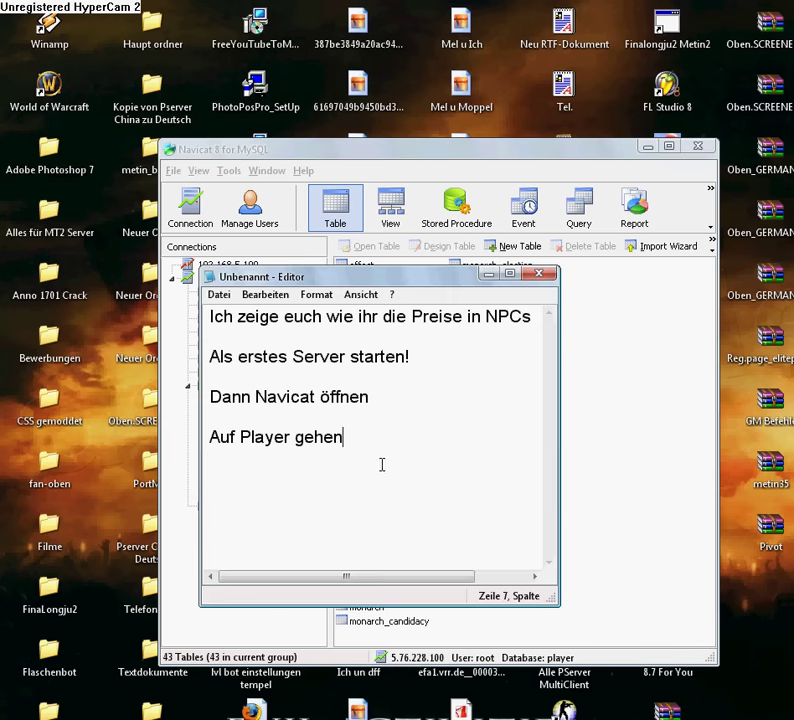
key("Return")
key("Return")
type("Und da")
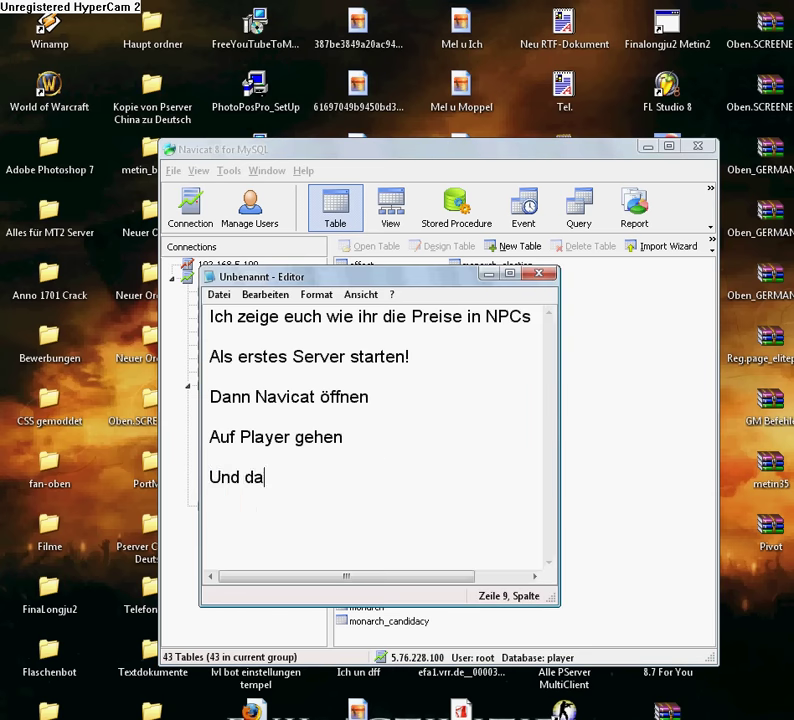
type("nn auf")
left_click_drag(347, 278, 403, 70)
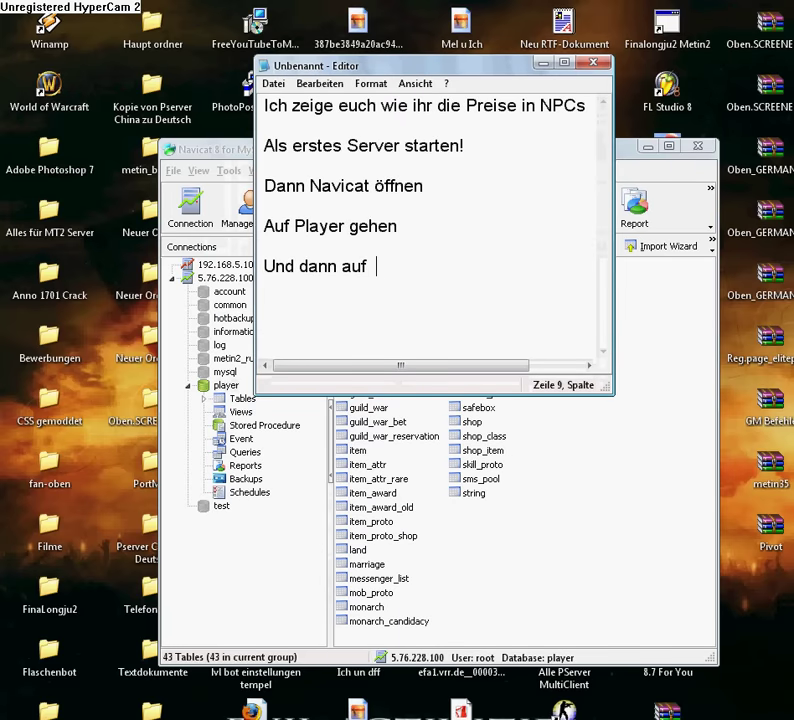
type("Item_")
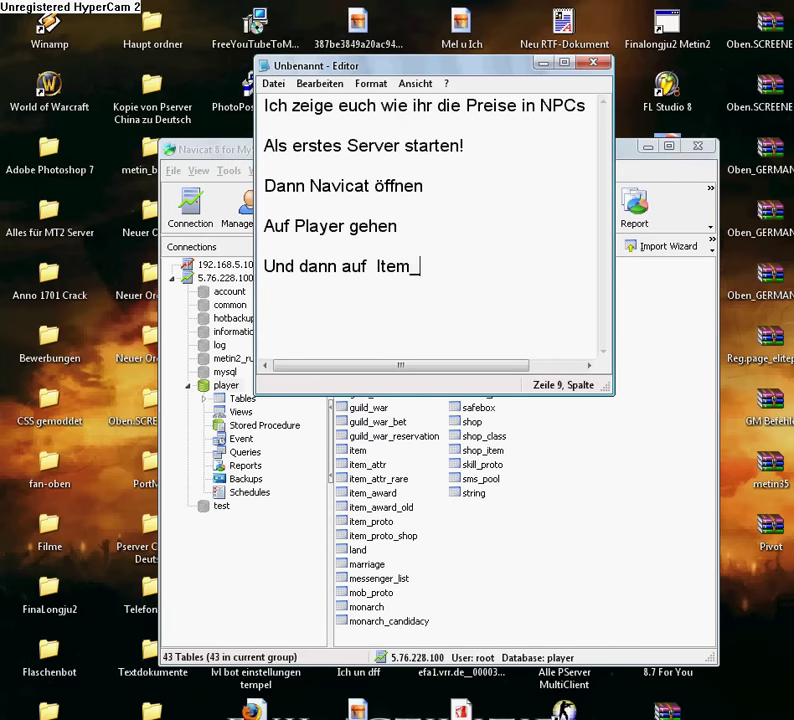
type("proto")
- Return to Navicat, open the item_proto table of the player database and move its window fully into view
left_click(543, 63)
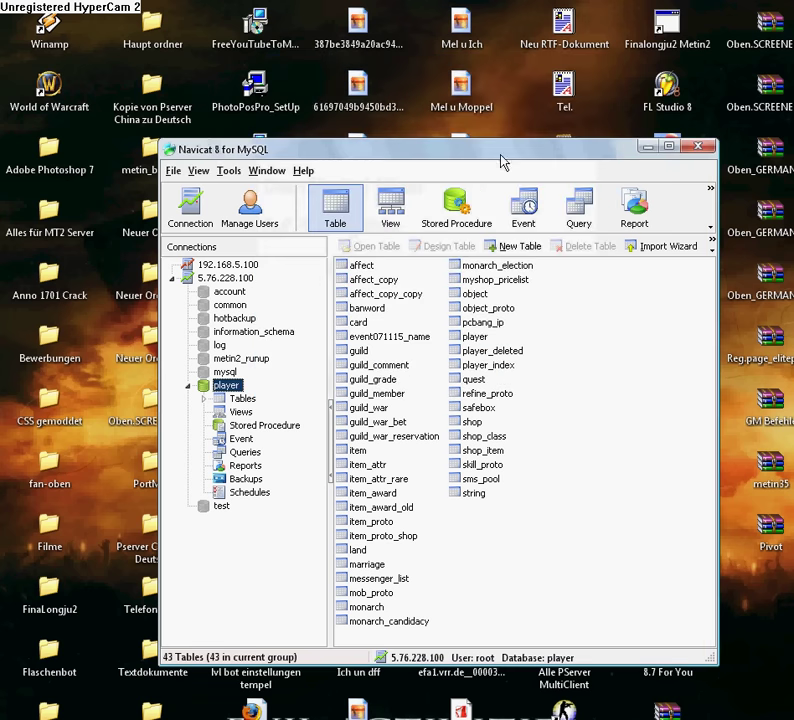
left_click(378, 522)
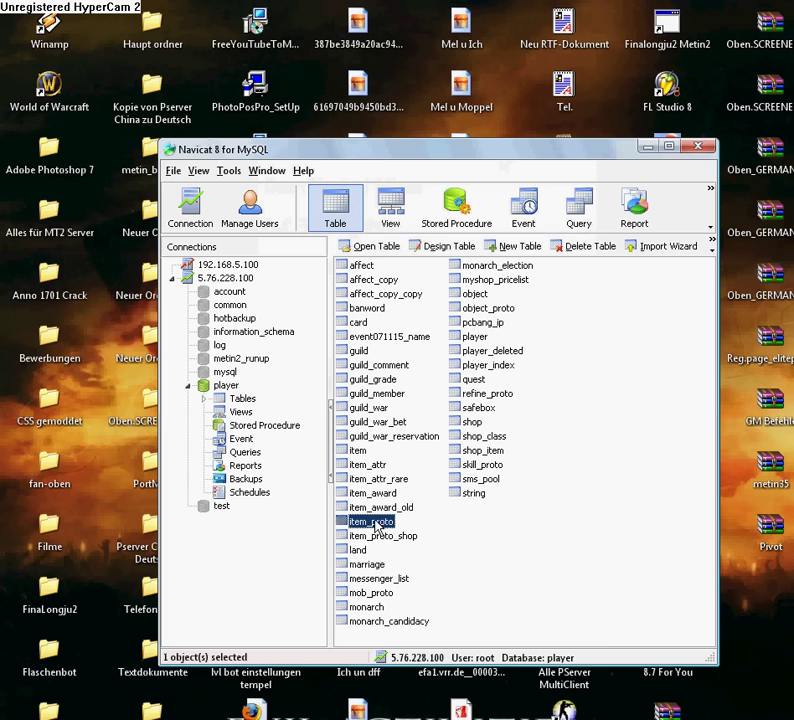
double_click(378, 523)
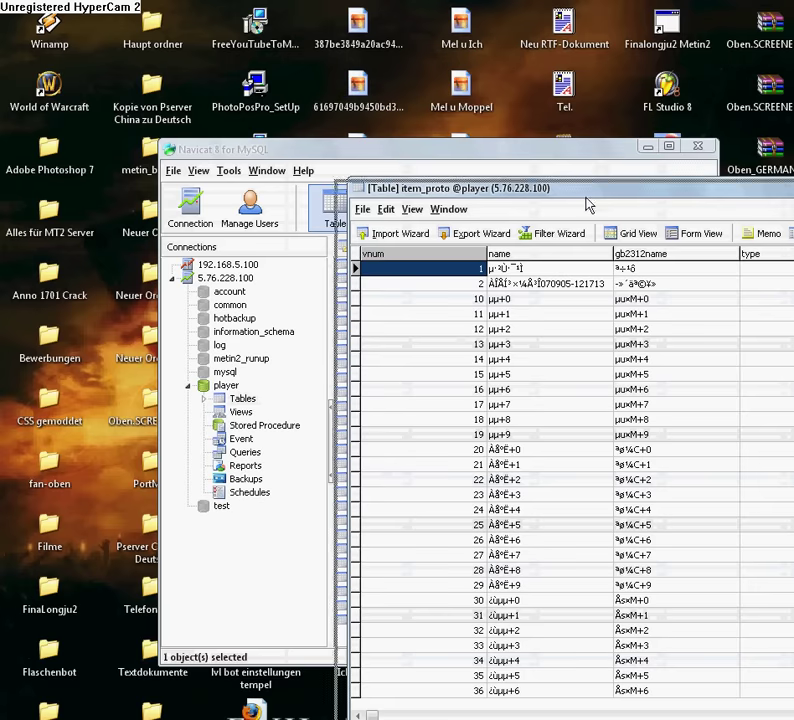
left_click_drag(366, 128, 340, 75)
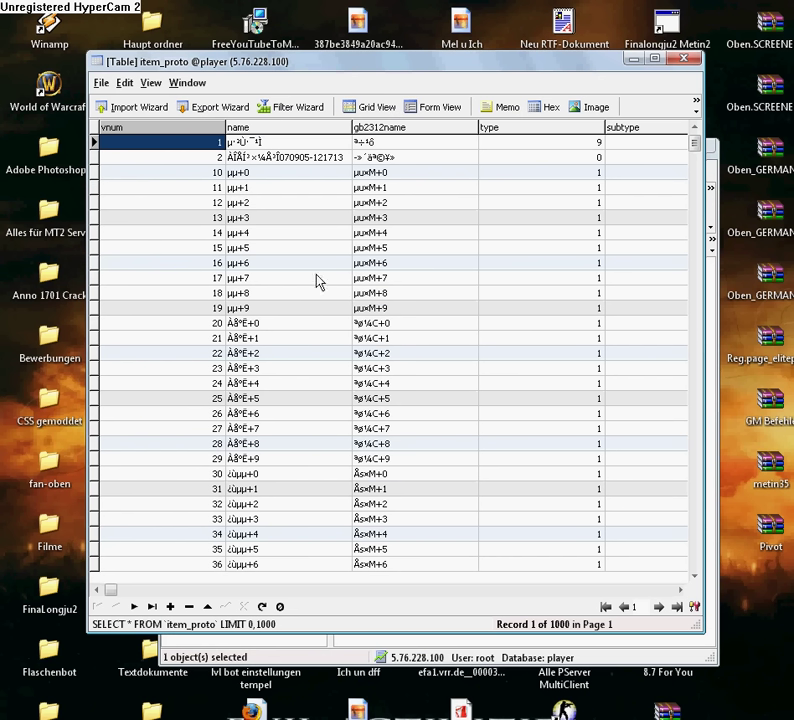
- Switch to the text editor, add the line "ItemID raussuchen für die ihr Preis einstellen wollt" and minimize the note
key("alt+Tab")
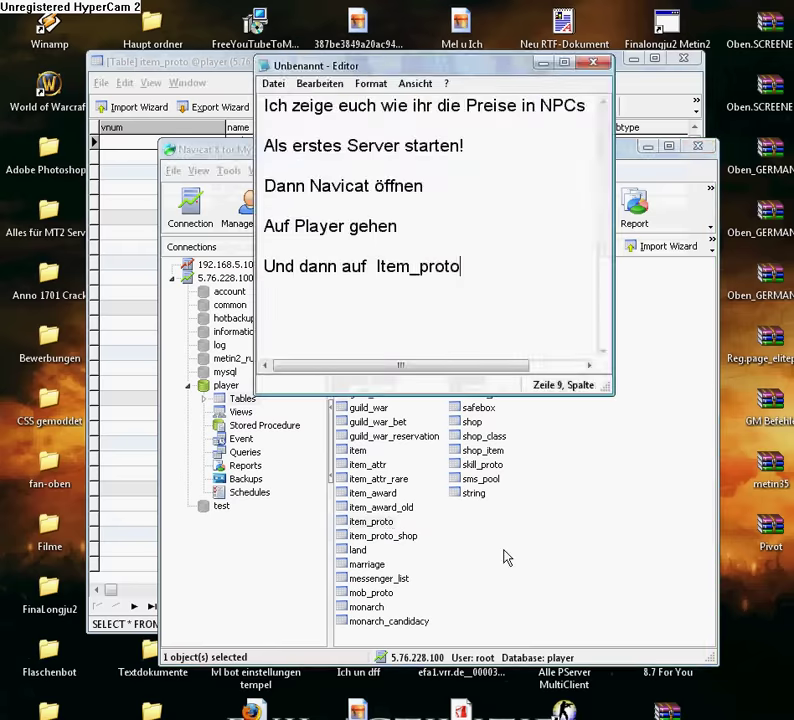
key("Return")
key("Return")
type("ItemID ")
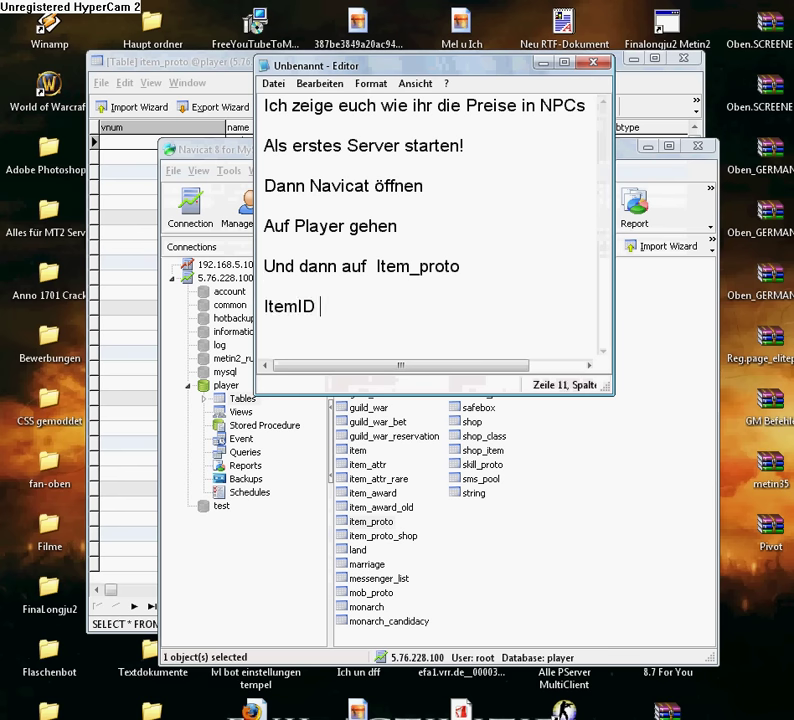
type("raussuchen d")
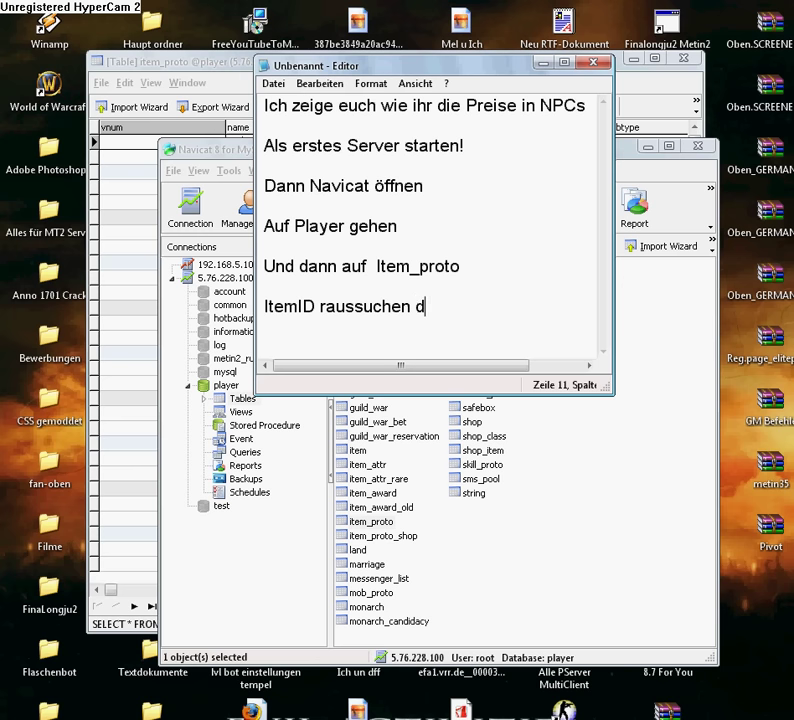
key("BackSpace")
type("für die ih")
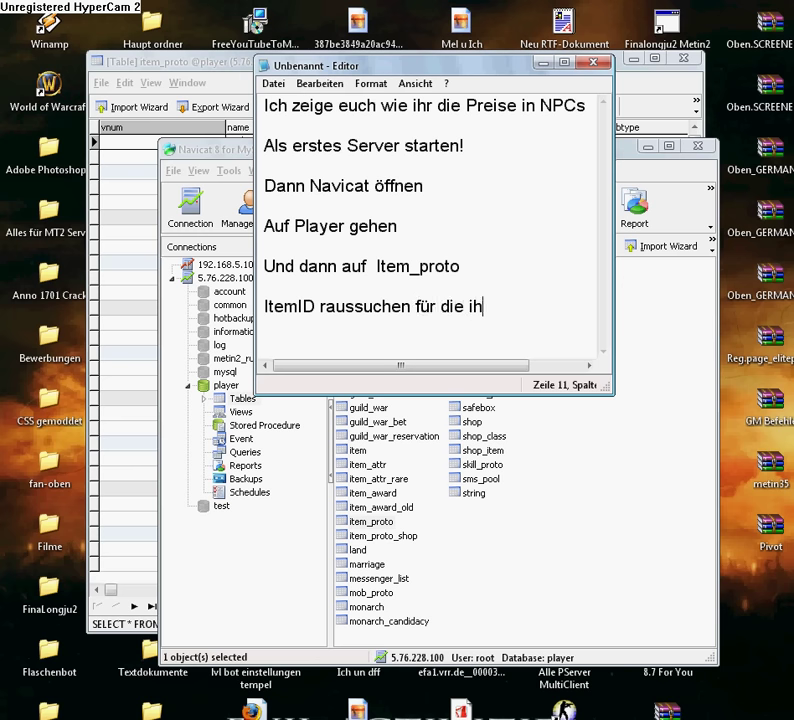
type("r Preis einstellen wollt")
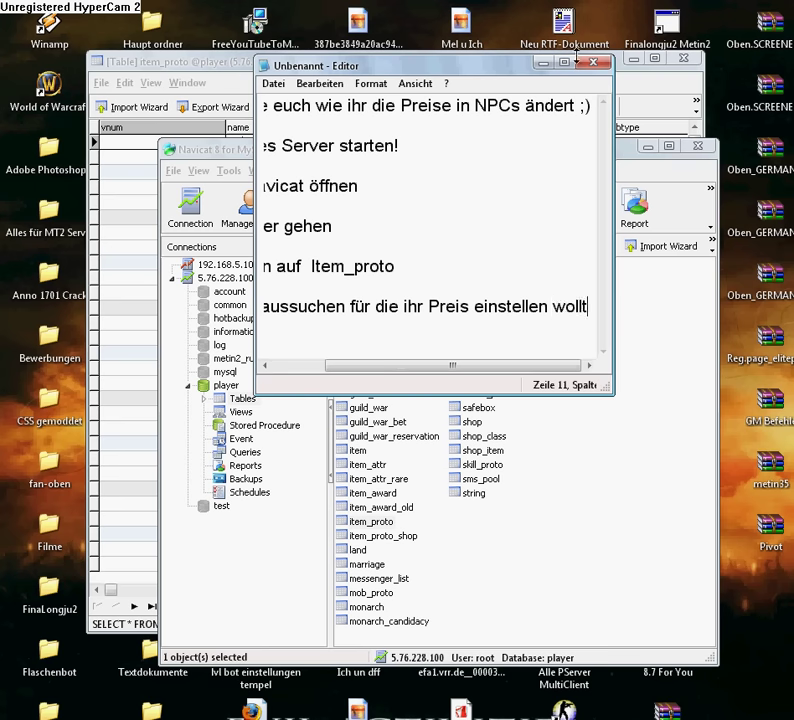
left_click(541, 62)
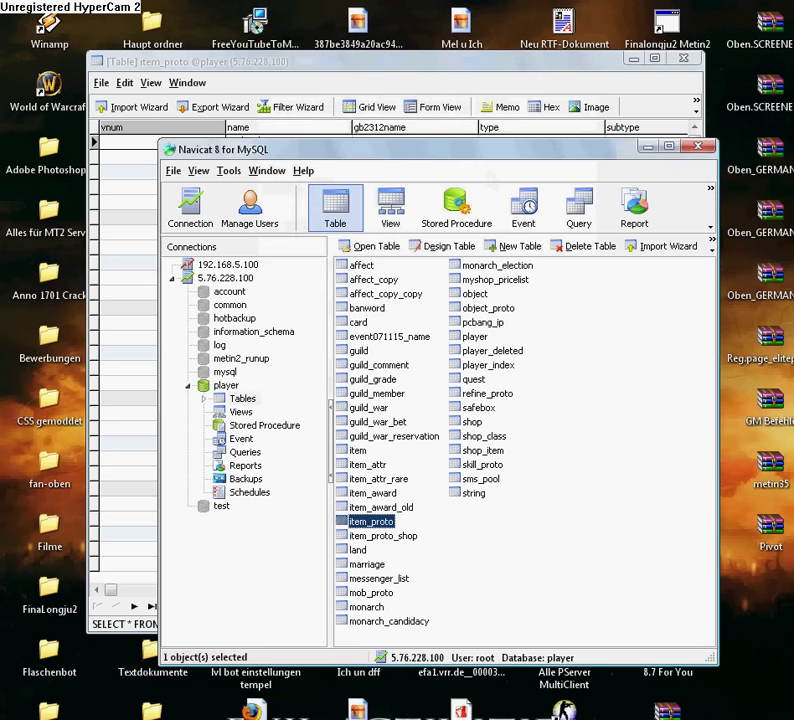
- Switch to the browser's forum guide on item values and expand the item ID list under Fischzeug / Muschel / Perlen
key("alt+Tab")
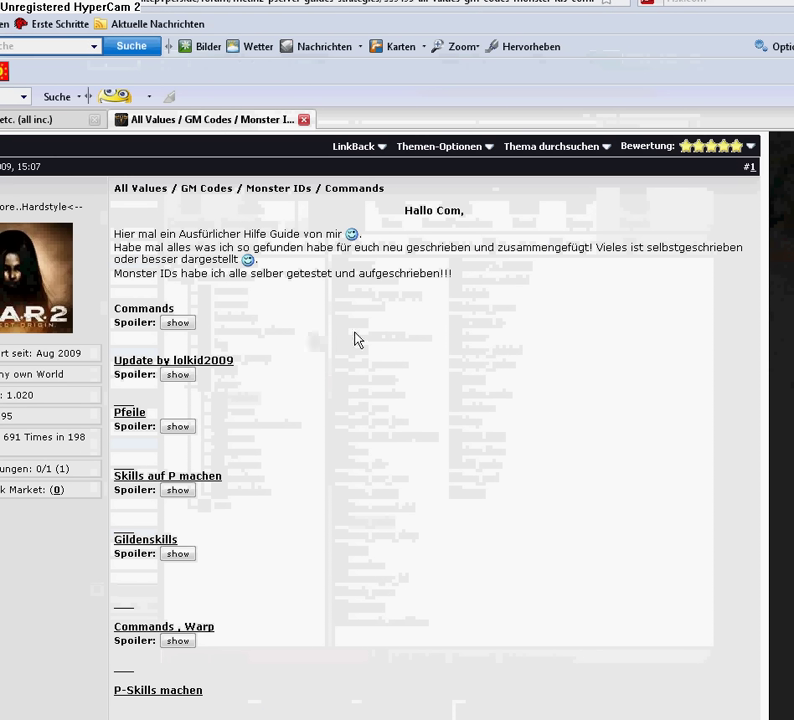
scroll(300, 337, "down", 4)
scroll(241, 364, "down", 8)
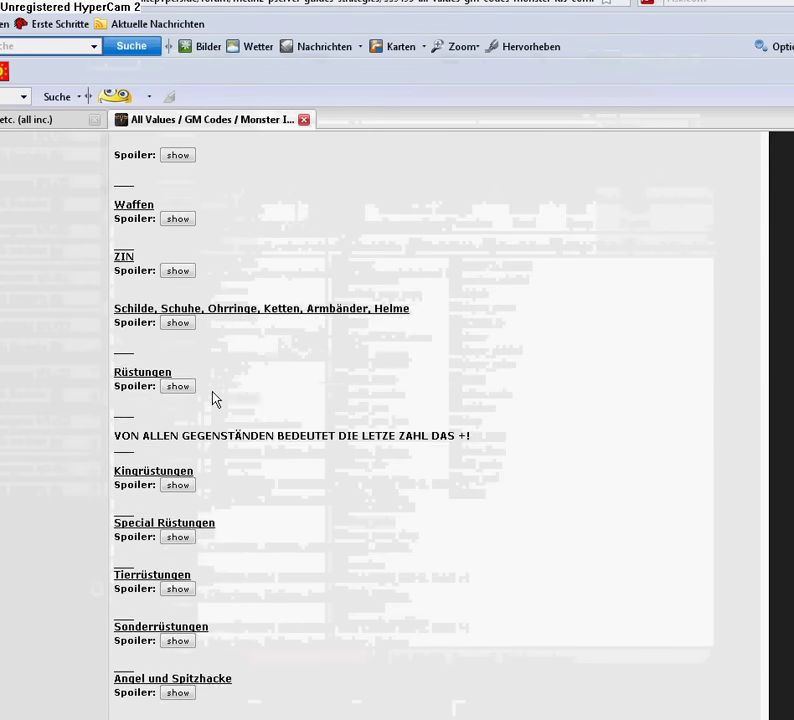
scroll(205, 401, "down", 8)
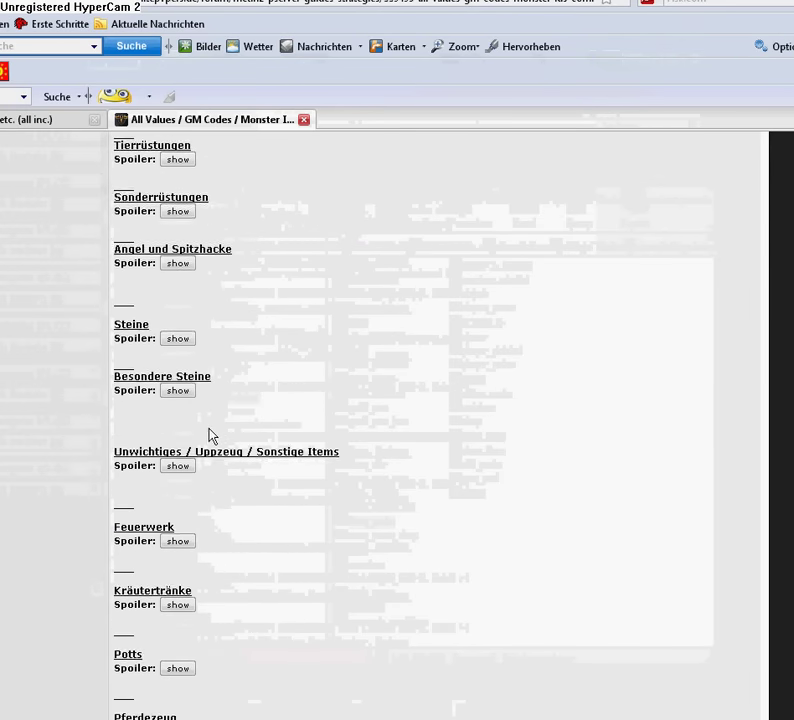
scroll(222, 453, "down", 5)
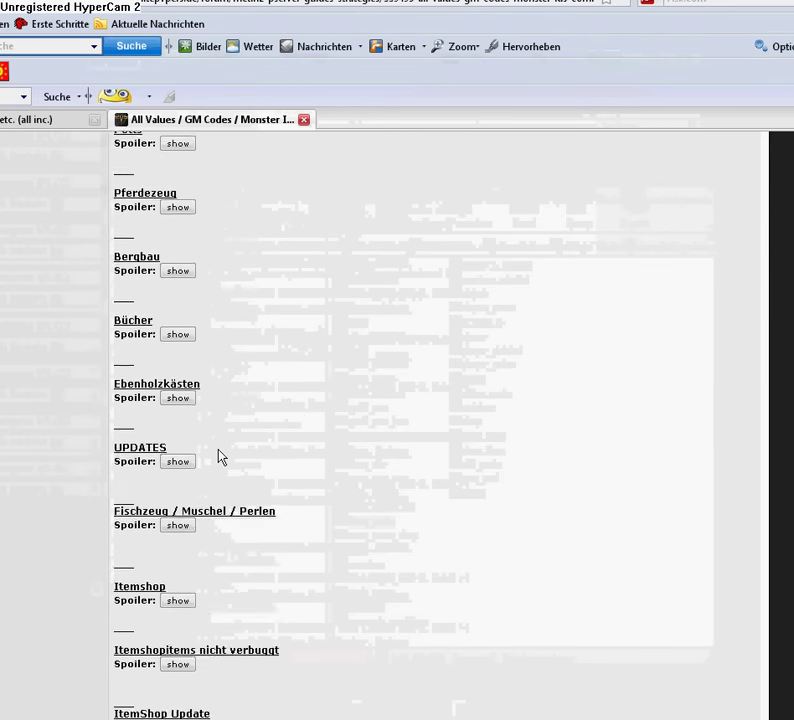
left_click(177, 525)
scroll(280, 483, "down", 5)
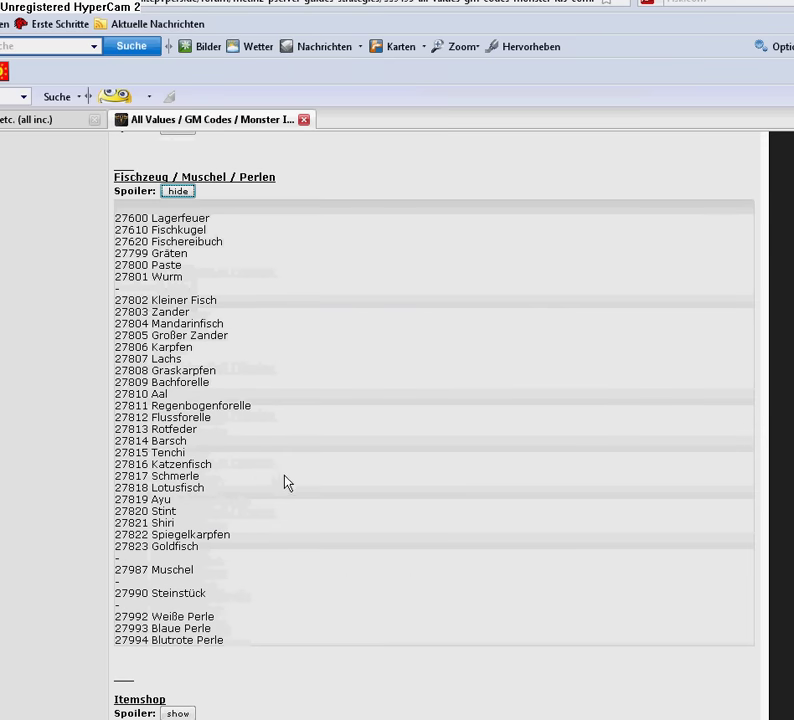
- Switch to the text editor and add the line "Ich nehme mal Muschel" below the existing notes
left_click(595, 712)
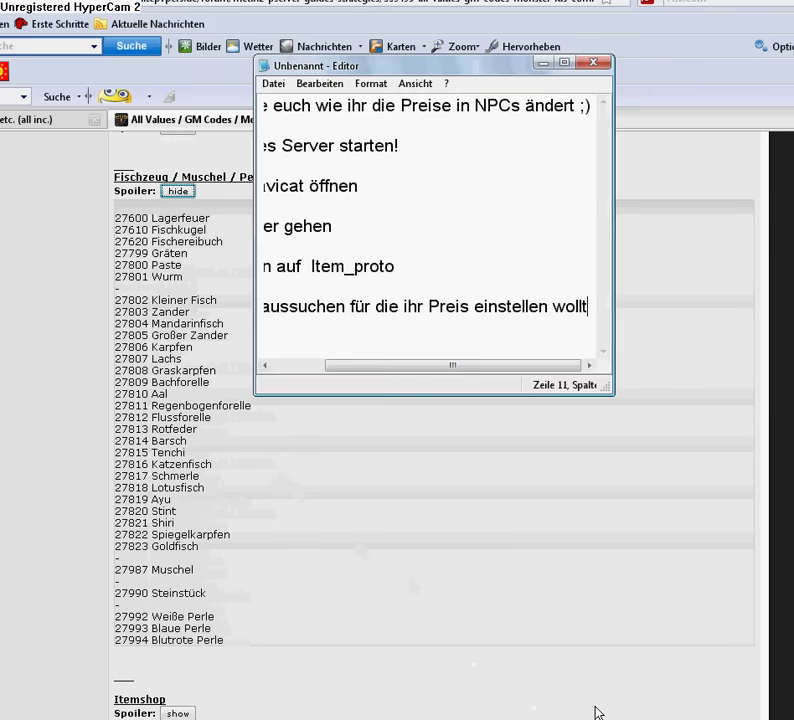
key("Return")
key("Return")
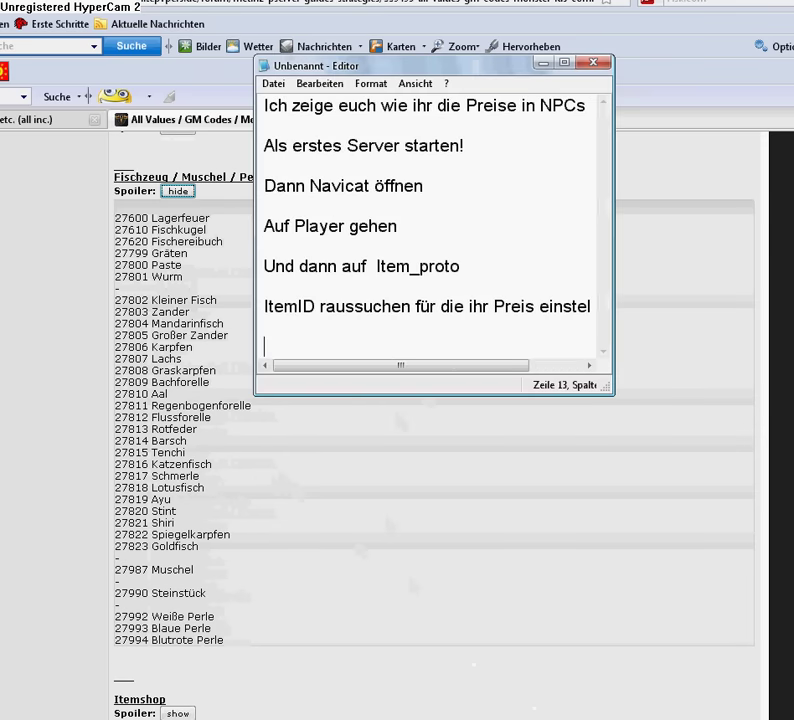
type("Ich nehme")
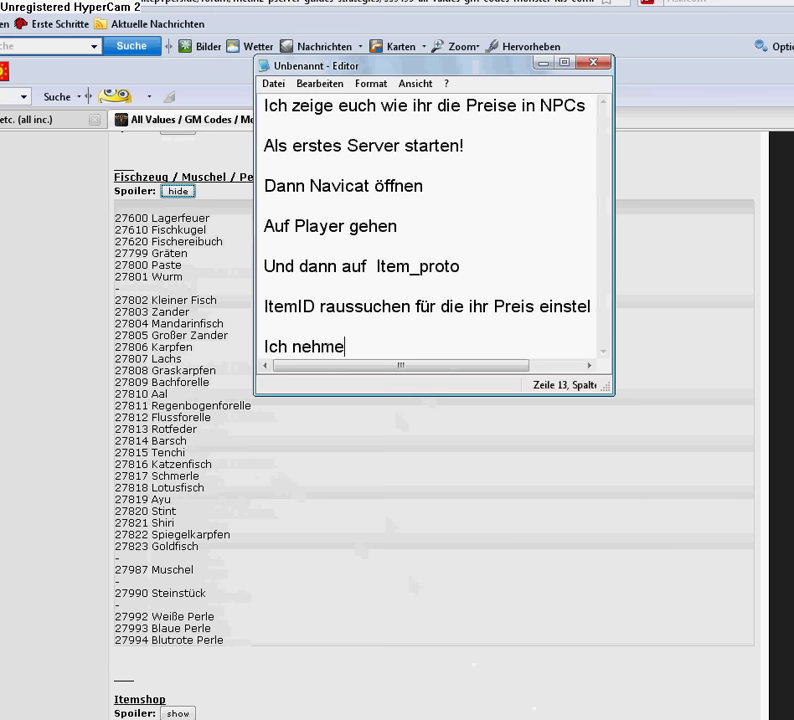
type(" mal Muschel")
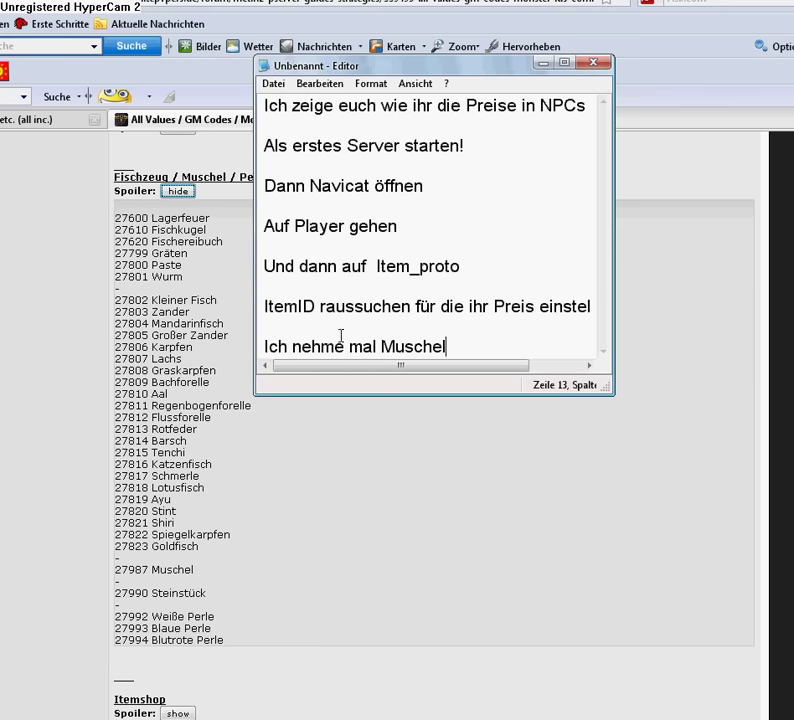
- Return to the browser's item ID list and highlight the ID 27987 of Muschel
left_click(448, 480)
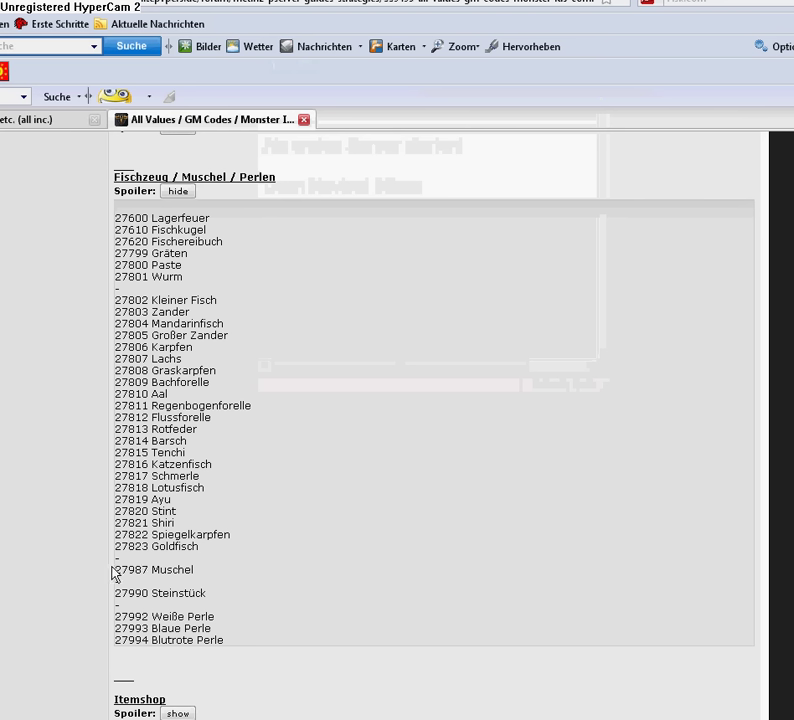
left_click_drag(115, 570, 220, 580)
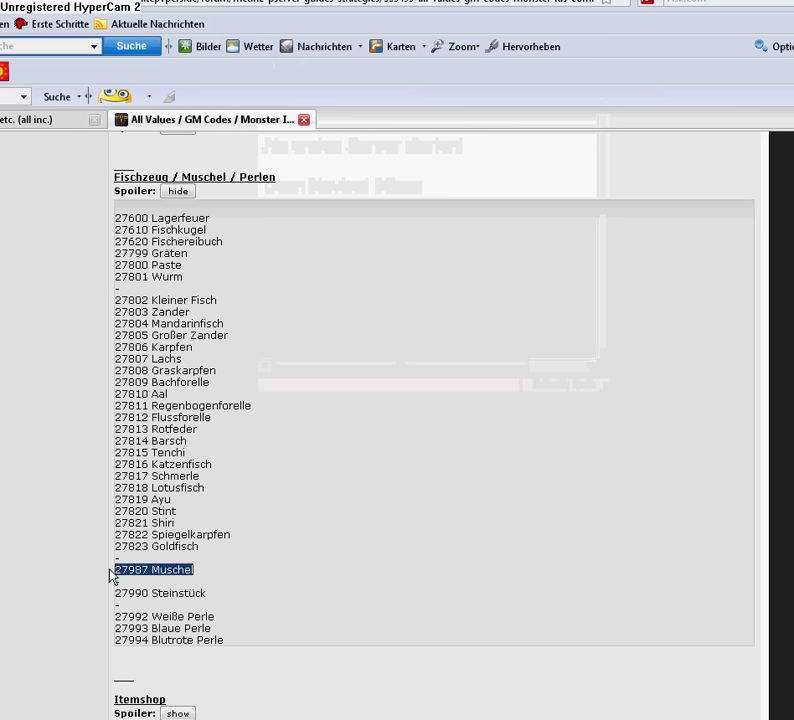
left_click_drag(120, 575, 149, 571)
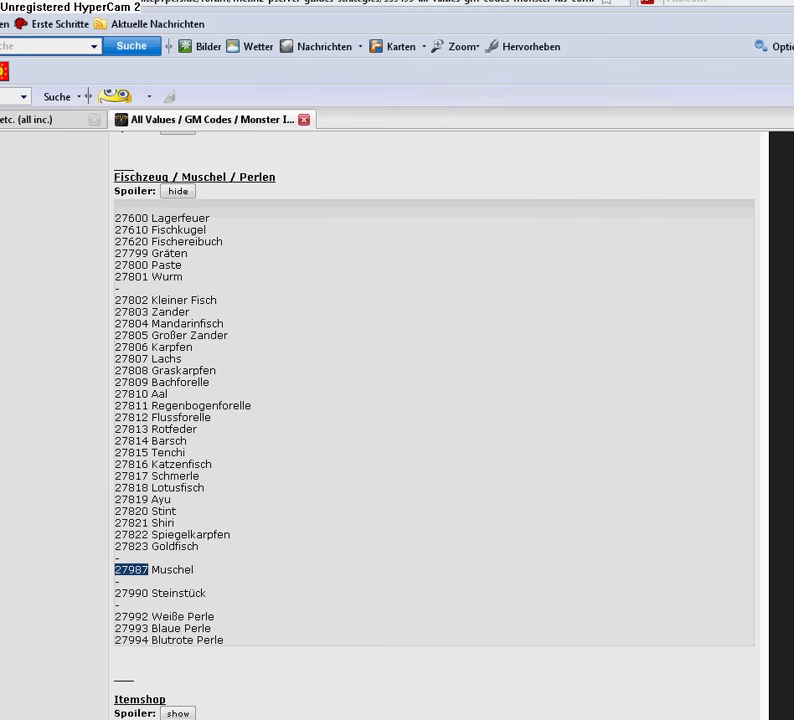
- Bring up Navicat's item_proto table, then switch to the text editor and add the line "Nummer scuhen"
key("alt+Tab")
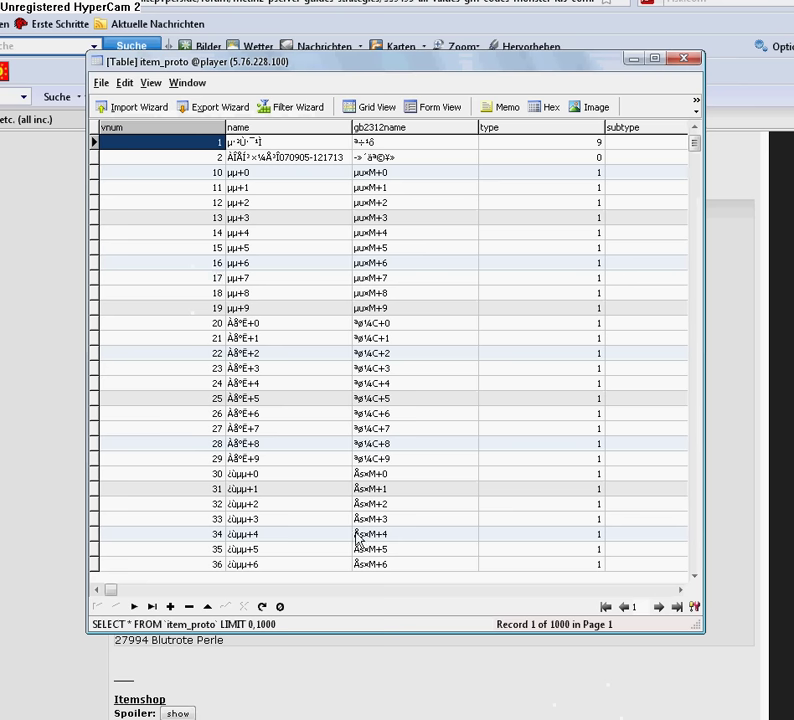
key("alt+Tab")
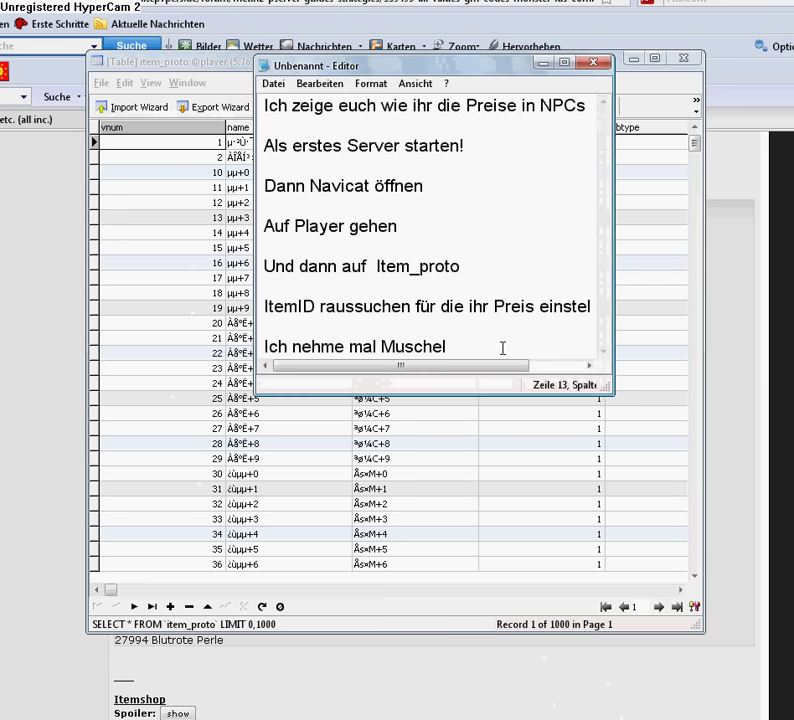
key("Return")
key("Return")
type("Numme")
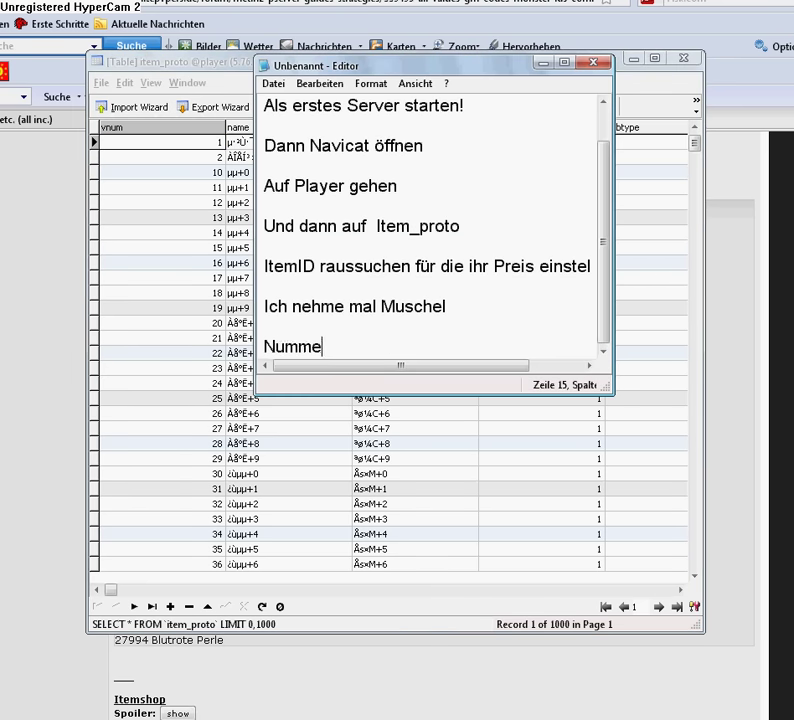
type("r scuhen")
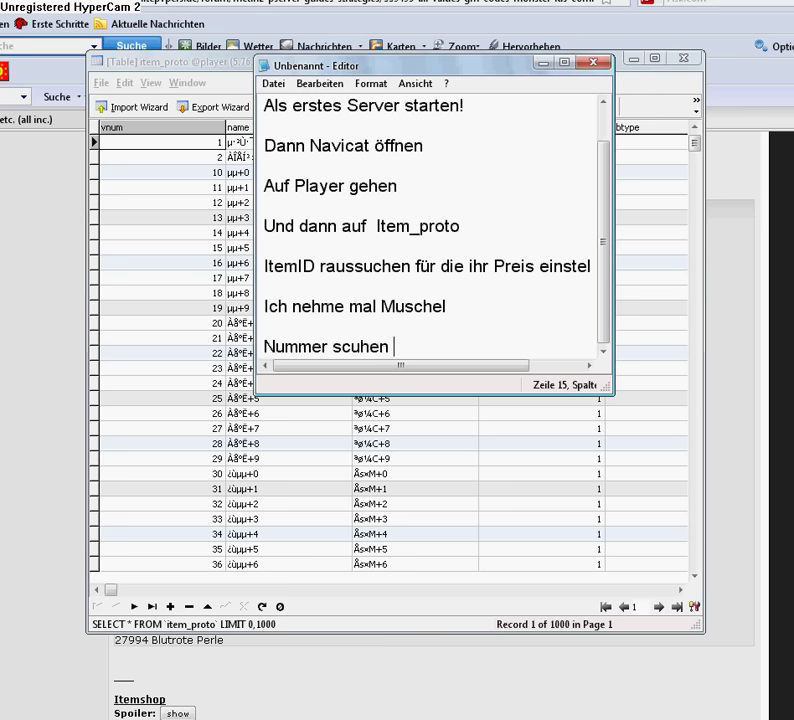
- Add the line "Unten auf dem Pfeil kommt ihr zu den größeren Zahlen!!!" to the note
key("Return")
key("Return")
type("U")
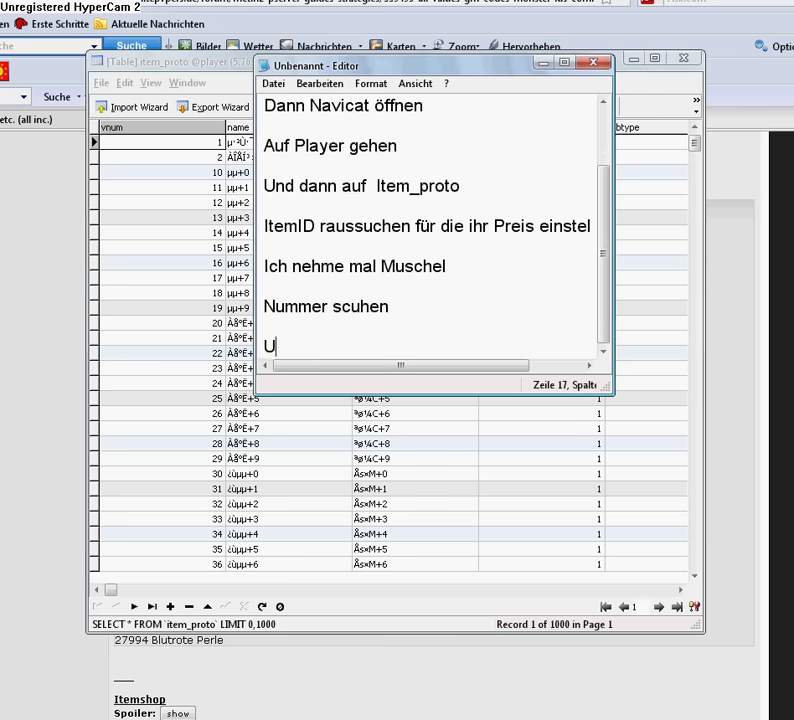
type("nten auf dem ")
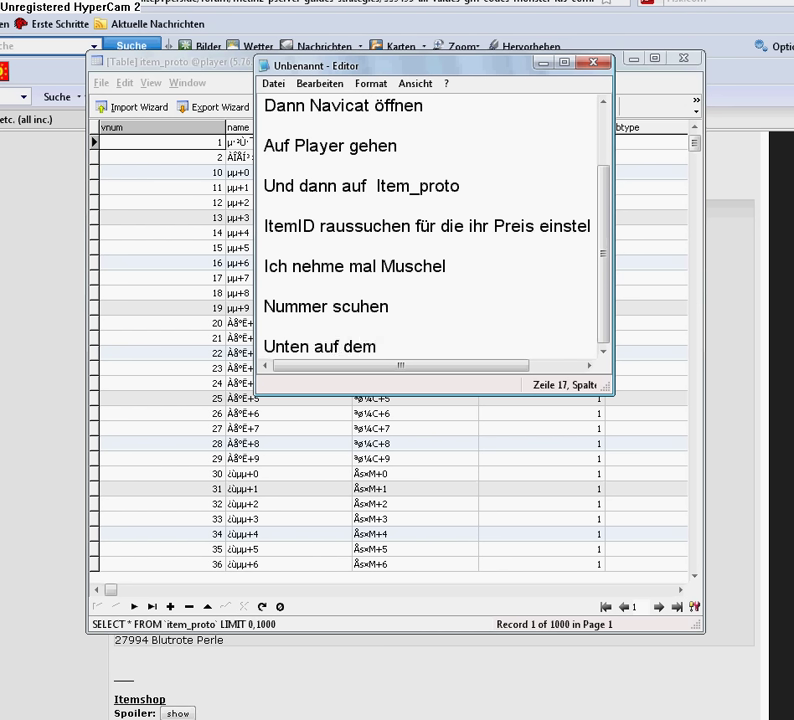
type("Pfeil kom")
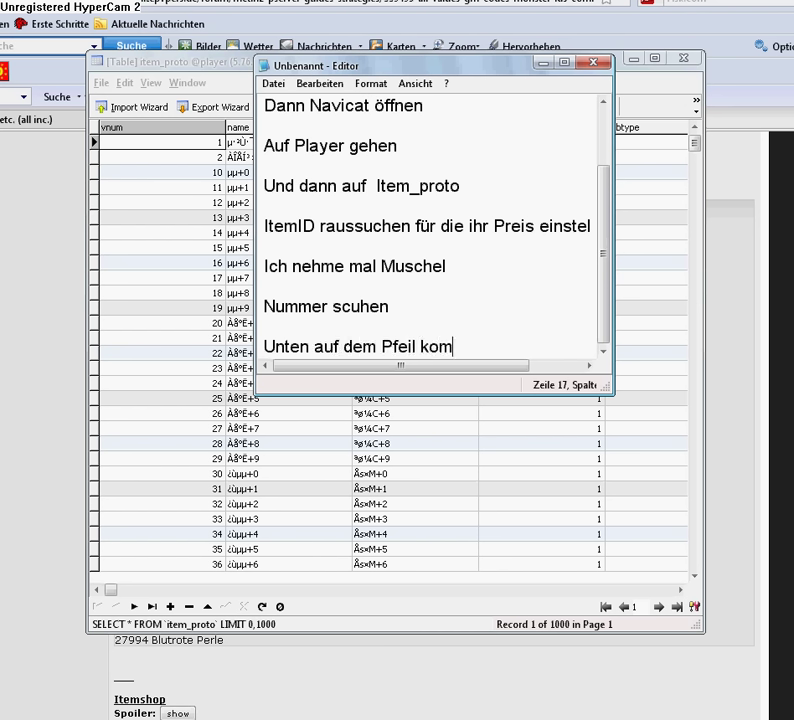
type("mt ihr zu d")
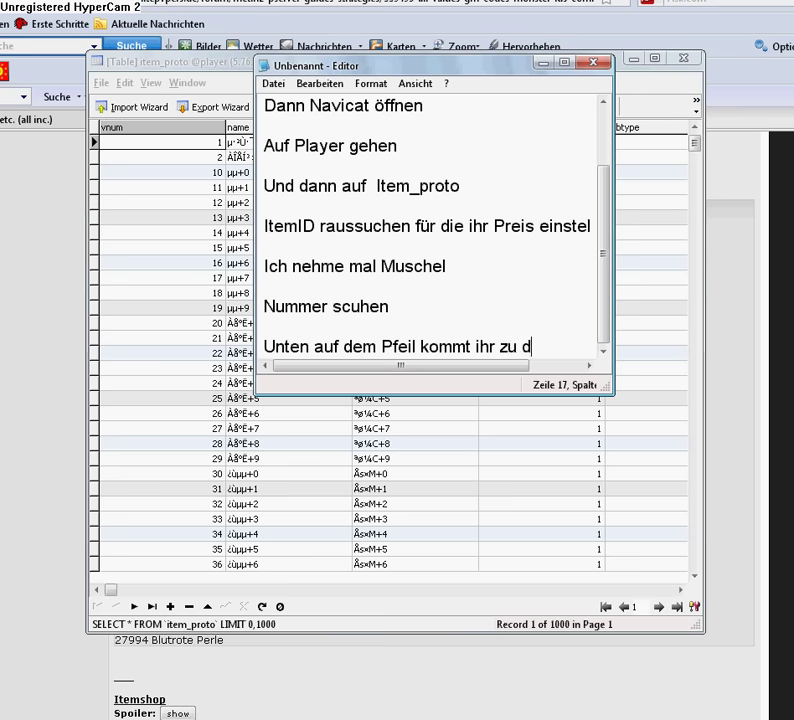
type("en größere")
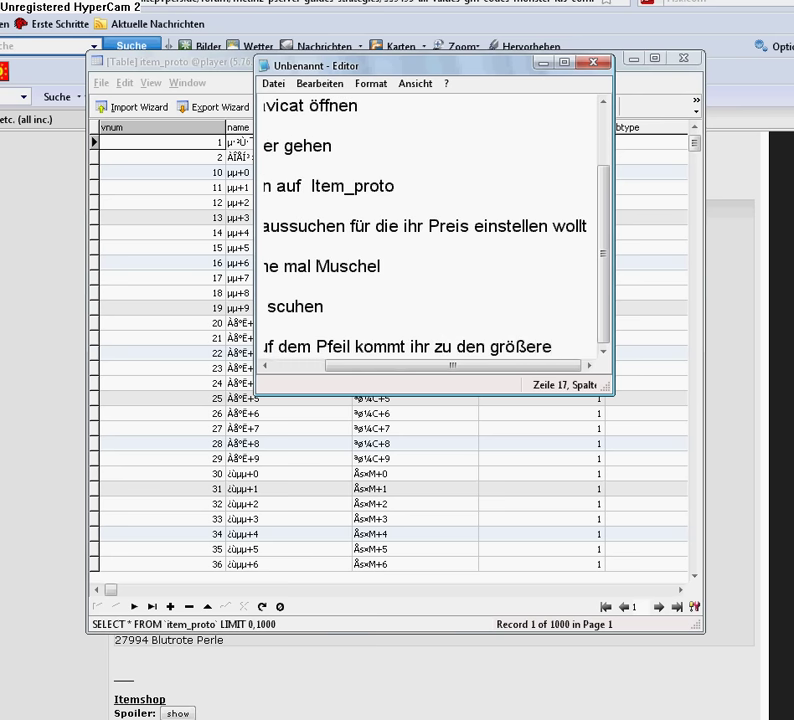
type("n Zahl")
type("en!!!")
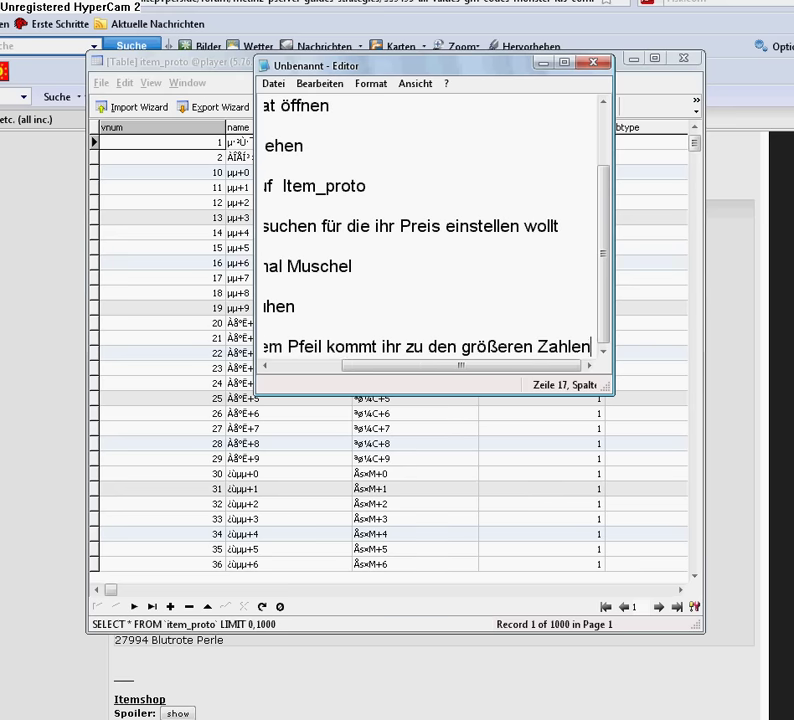
- Return to Navicat's item_proto table and move its window so that its page navigation controls are fully in view
left_click(452, 615)
left_click_drag(369, 72, 515, 67)
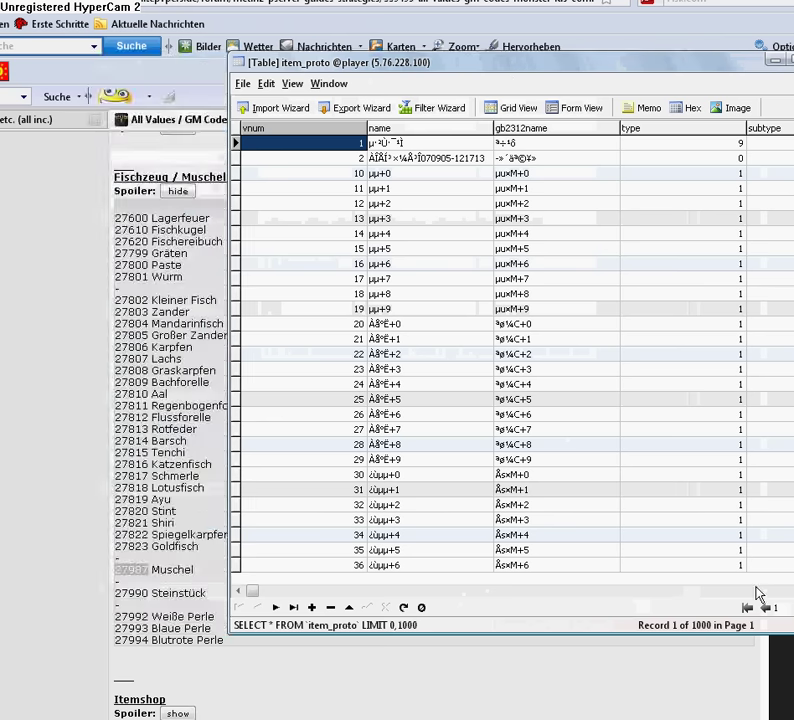
left_click_drag(681, 66, 597, 78)
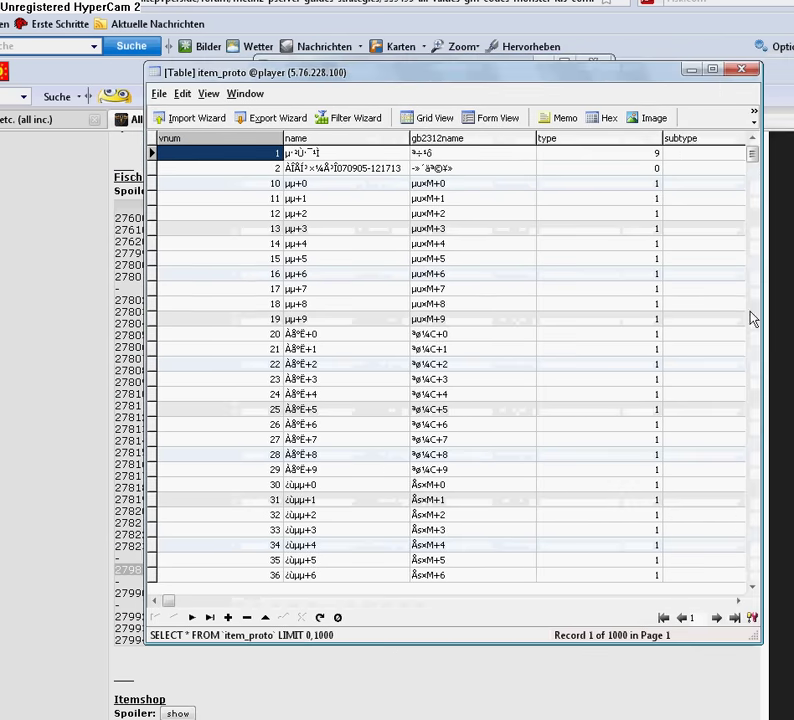
- Advance the item_proto table to page 3, find vnum 27987 and select its record
left_click(717, 619)
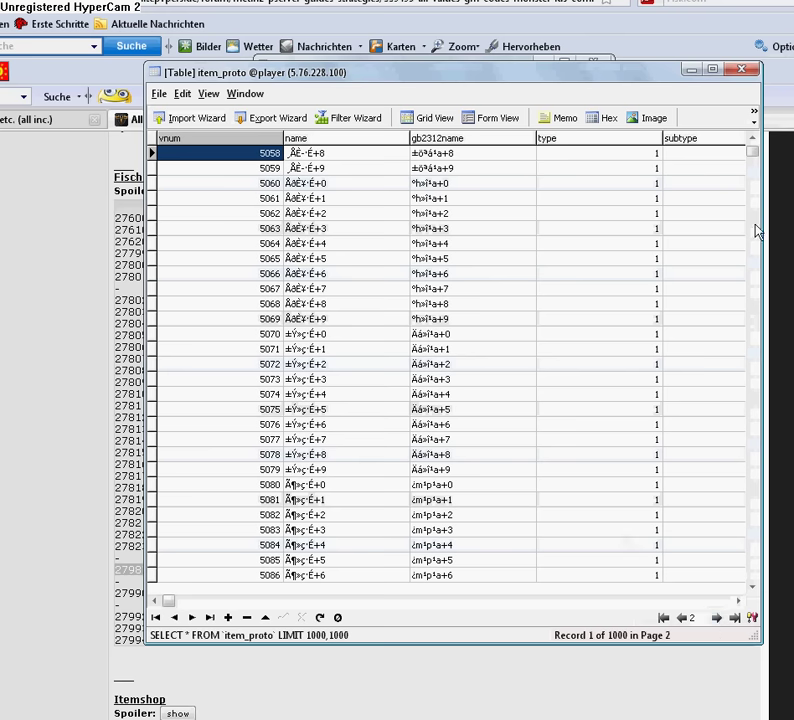
left_click(717, 619)
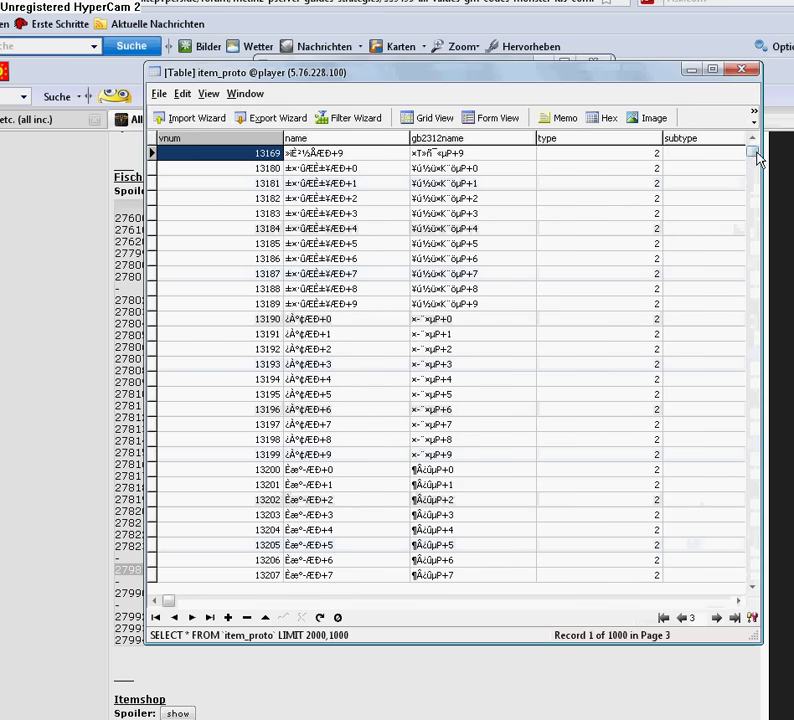
left_click_drag(754, 153, 758, 466)
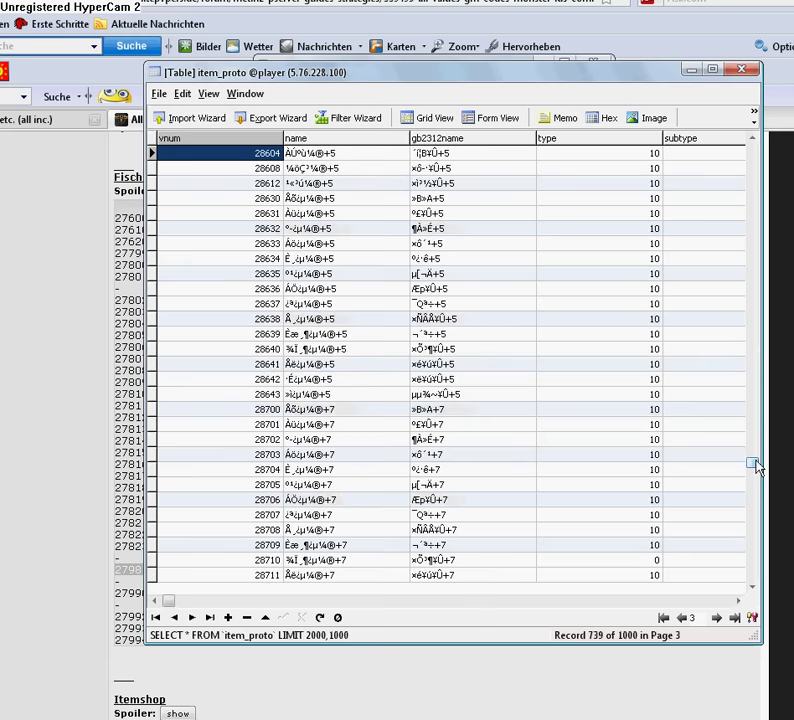
scroll(330, 365, "up", 5)
scroll(279, 307, "up", 14)
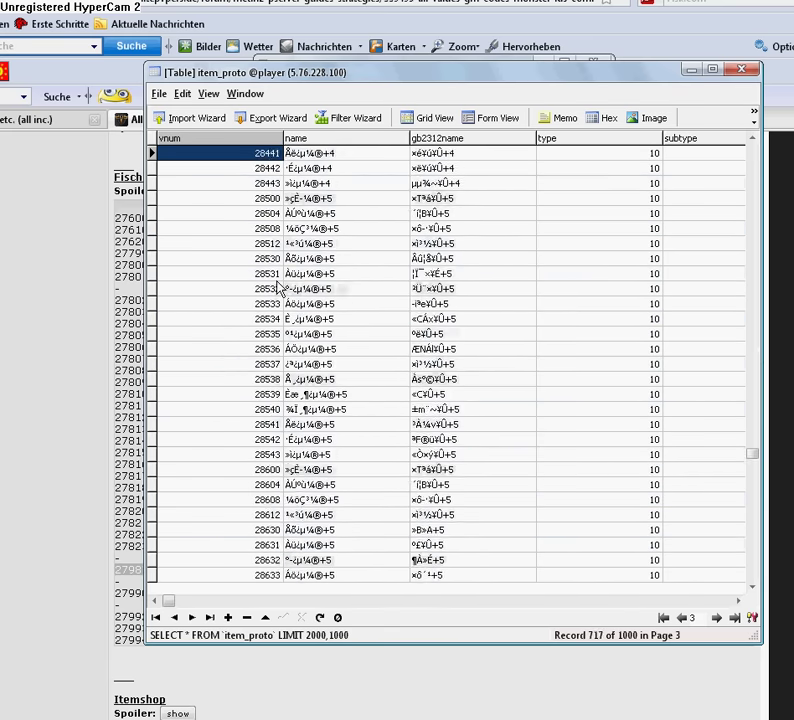
scroll(283, 272, "up", 16)
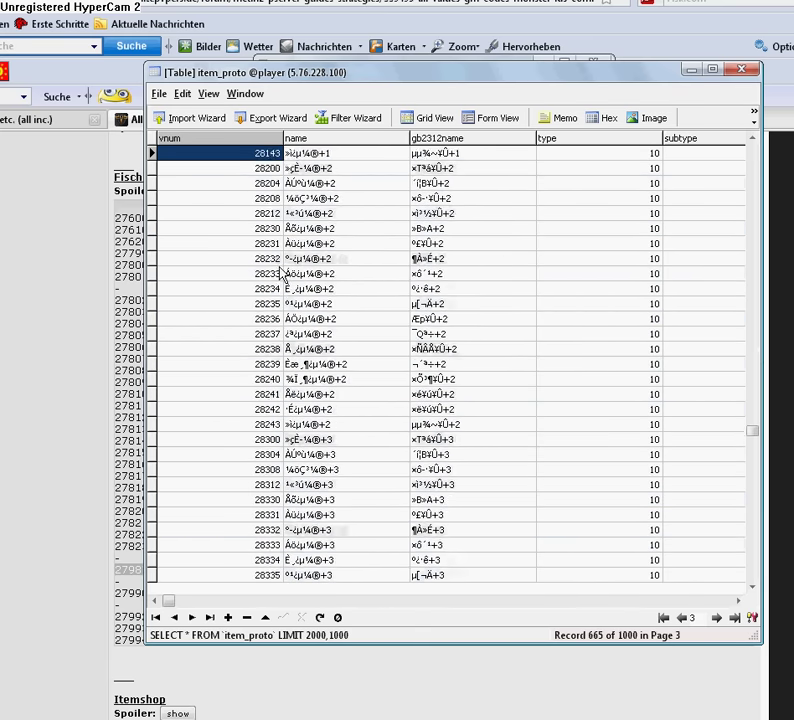
scroll(430, 262, "up", 10)
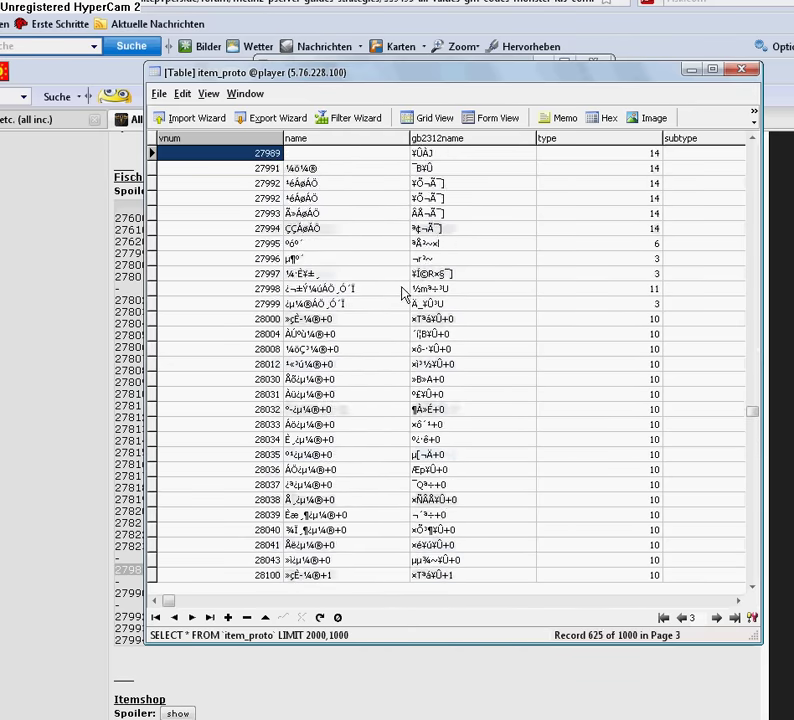
scroll(287, 297, "up", 2)
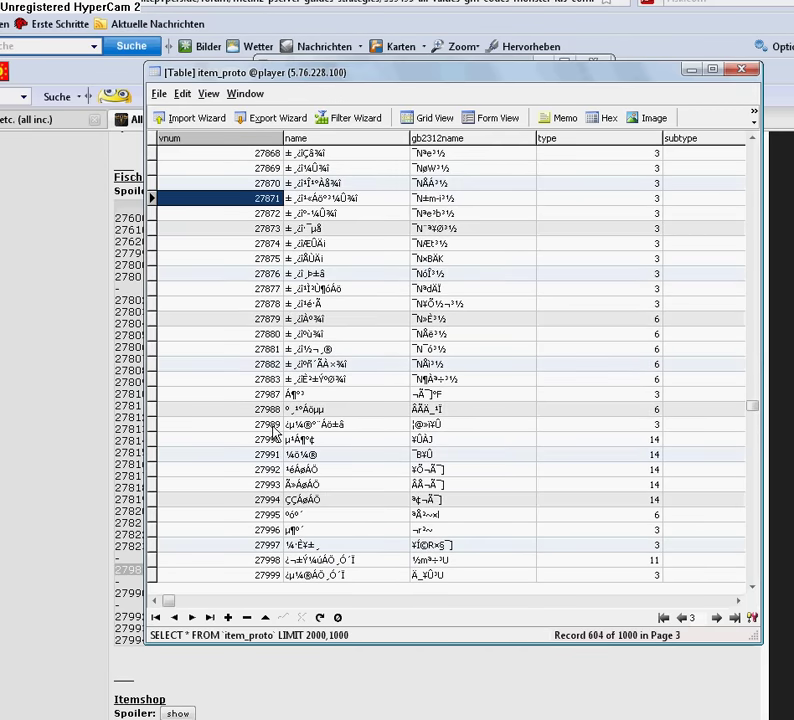
left_click(163, 396)
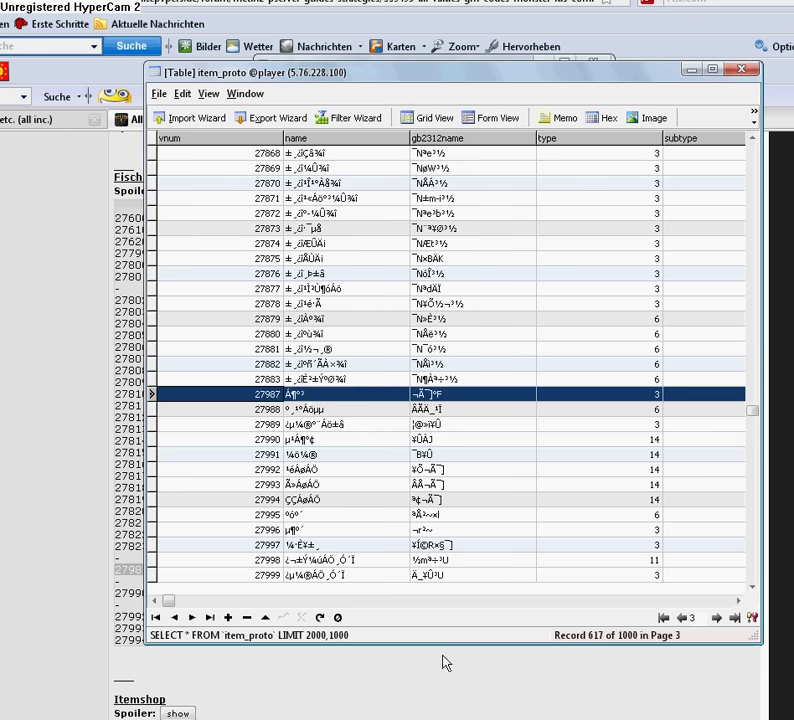
- Switch to the text editor and add the line "Das ist jetzt Muschel" at the end of the note
key("alt+Tab")
key("Return")
key("Return")
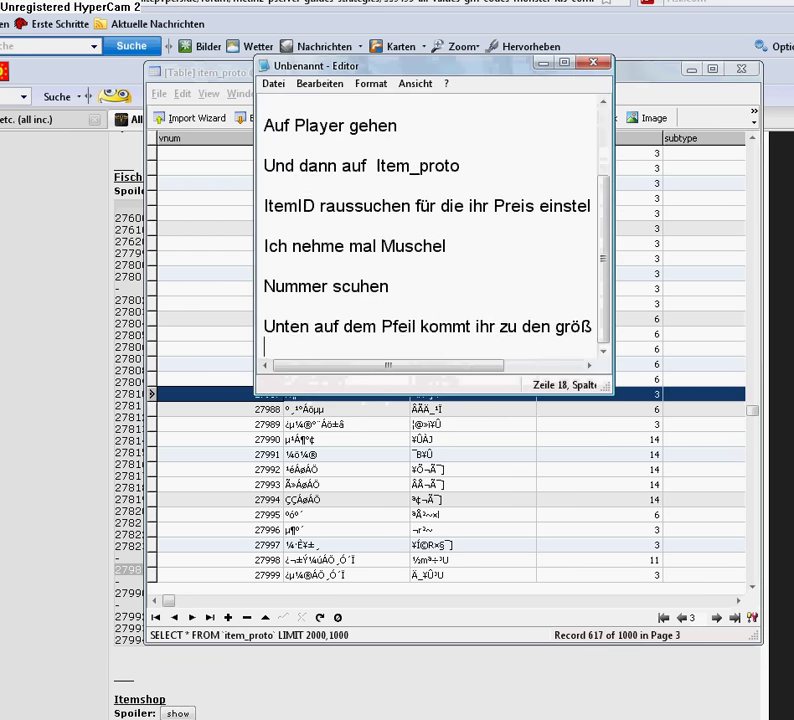
type("Das ist j")
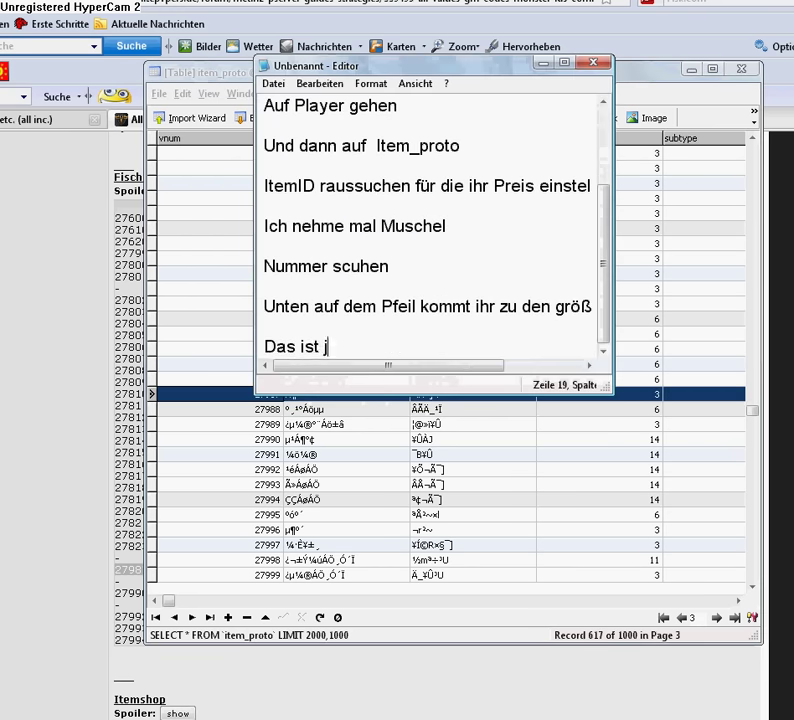
type("etzt Muschel")
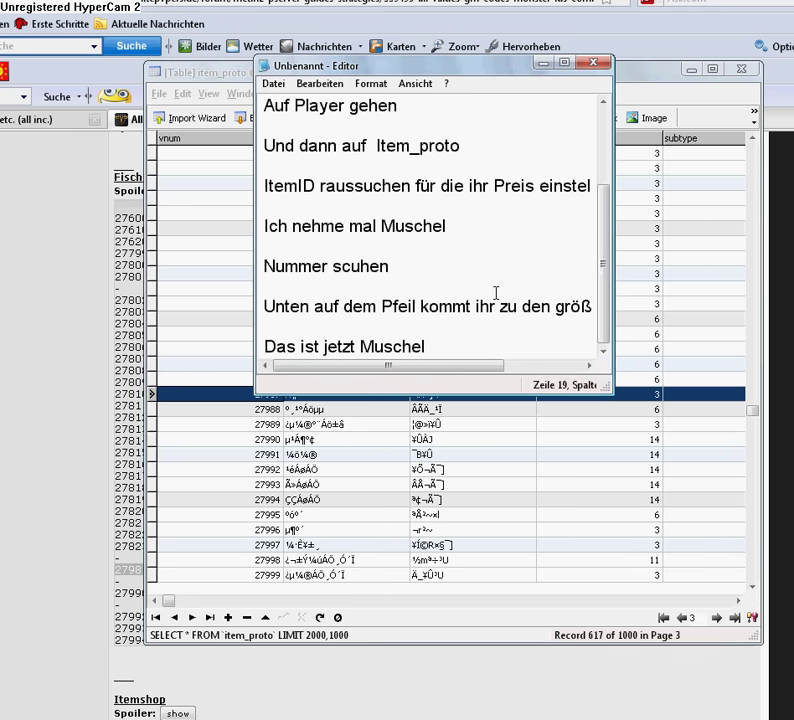
- Add the line "Dann zur Seite weiter bis ihr zu Gold und Shop Price kommt" to the note
key("Return")
key("Return")
type("Dann ")
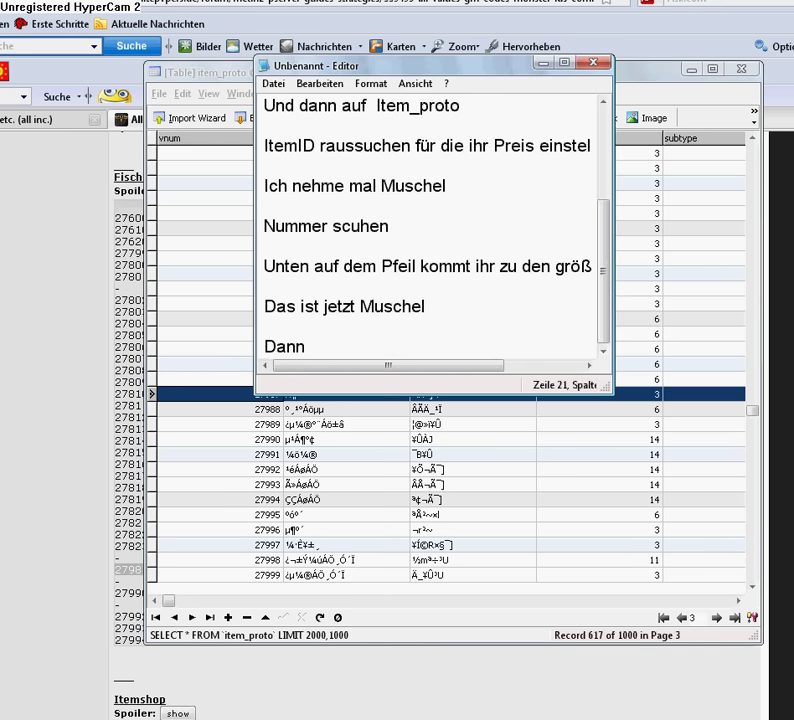
type("zur Seite weiter b")
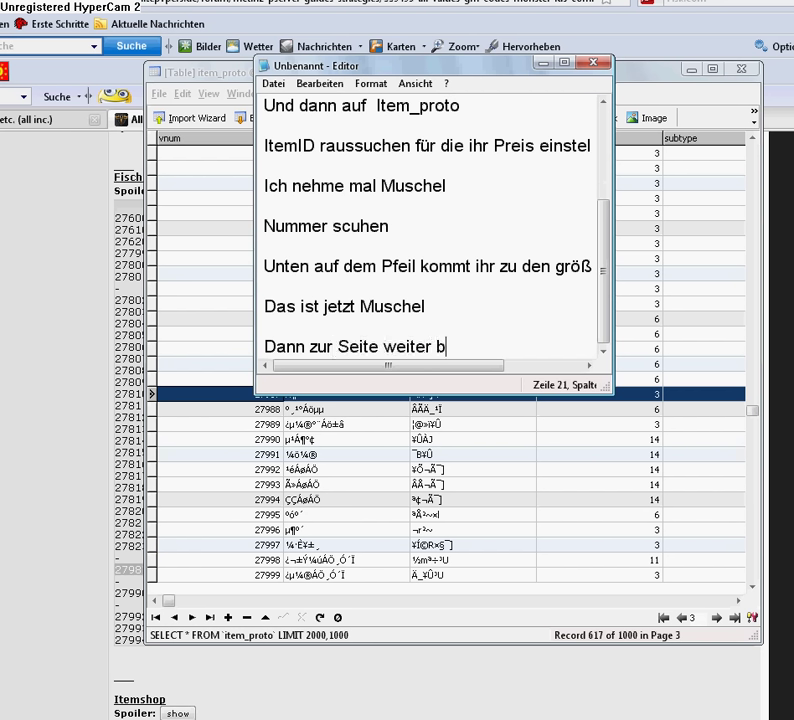
type("is ihr zu Gold und ")
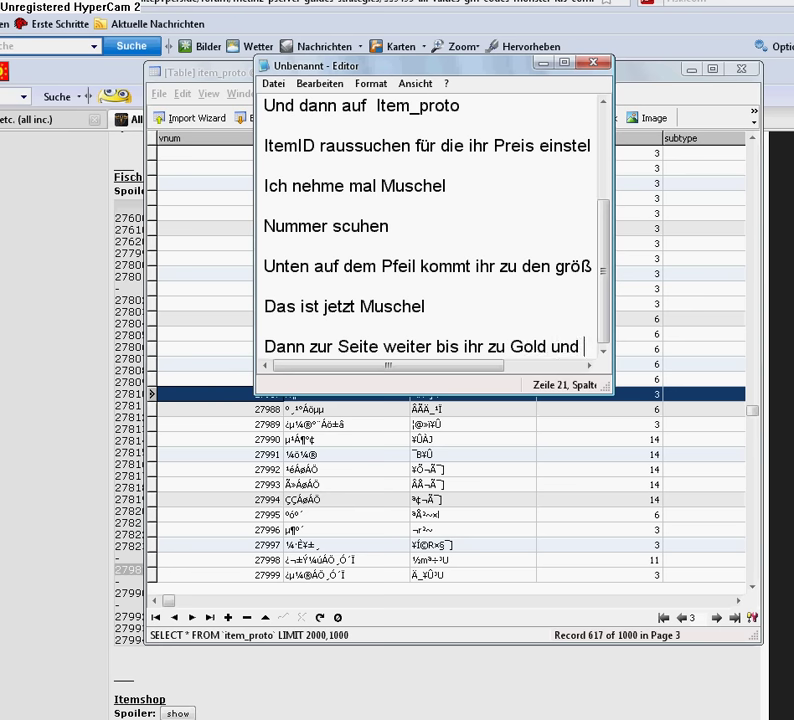
type("Shop")
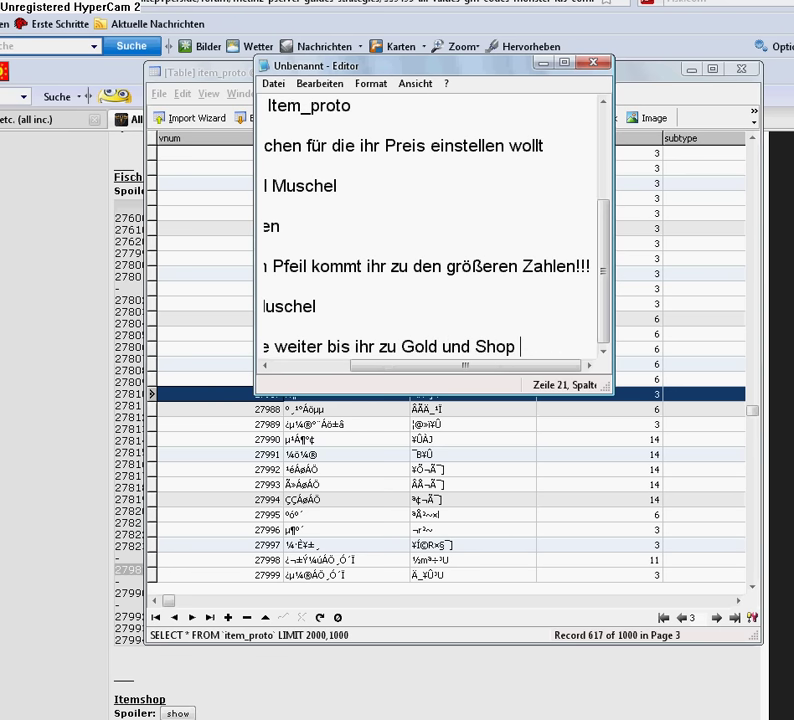
type(" Price kommt")
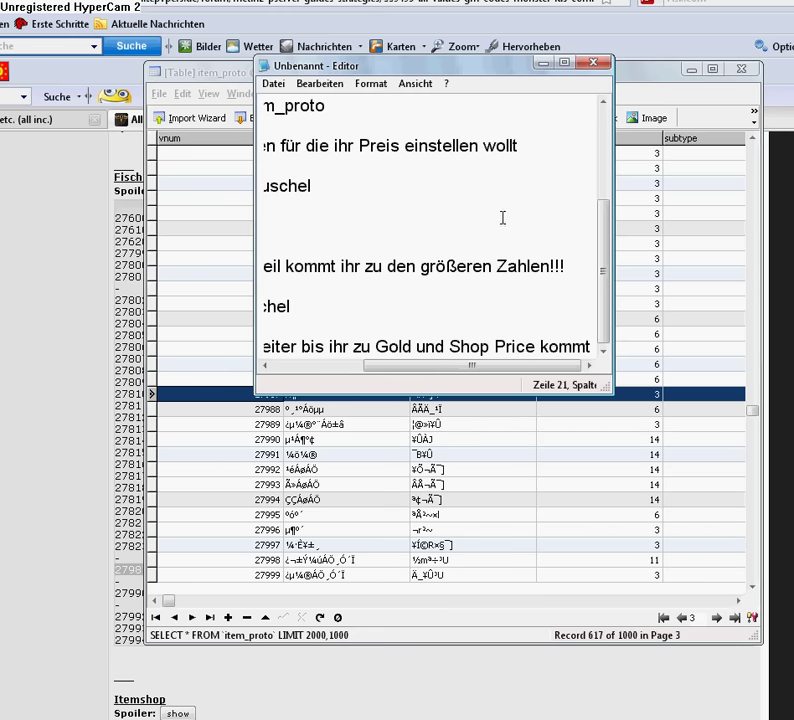
- Return to Navicat's item_proto table and bring the gold and shop_buy_price columns into view for record 27987
left_click(636, 76)
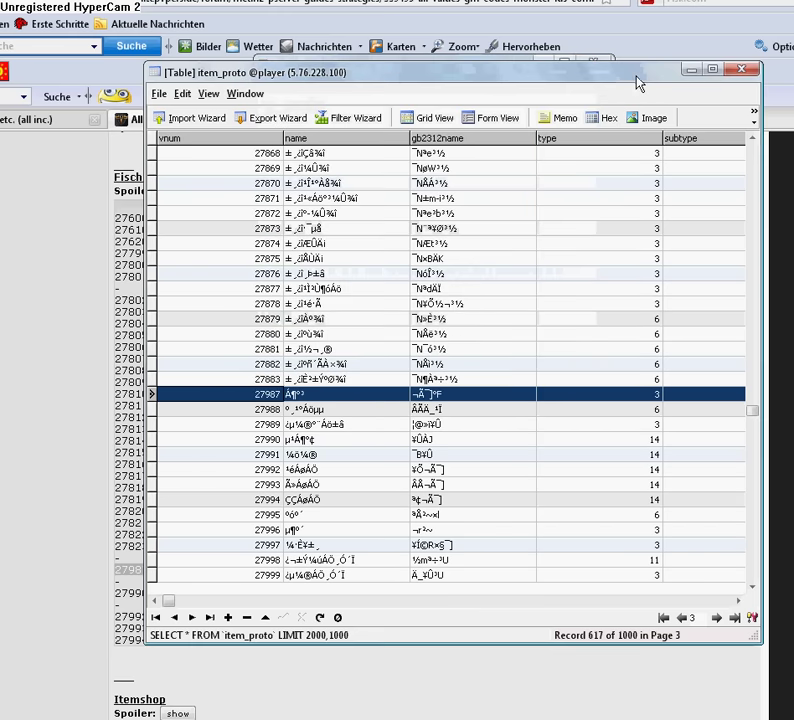
left_click(740, 600)
left_click(740, 600)
left_click(740, 600)
left_click(740, 600)
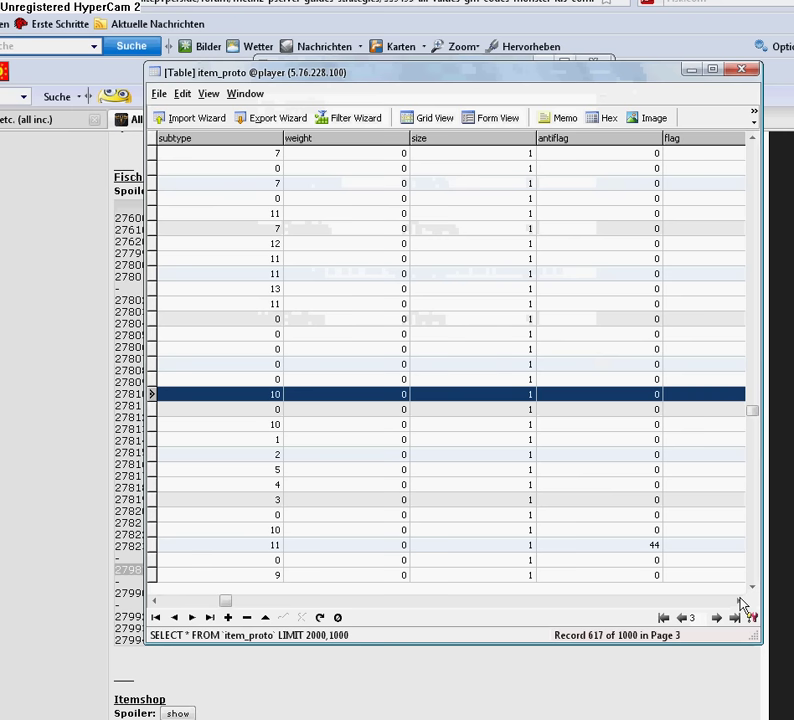
left_click(740, 600)
left_click(740, 600)
left_click(740, 600)
left_click(740, 600)
left_click(740, 600)
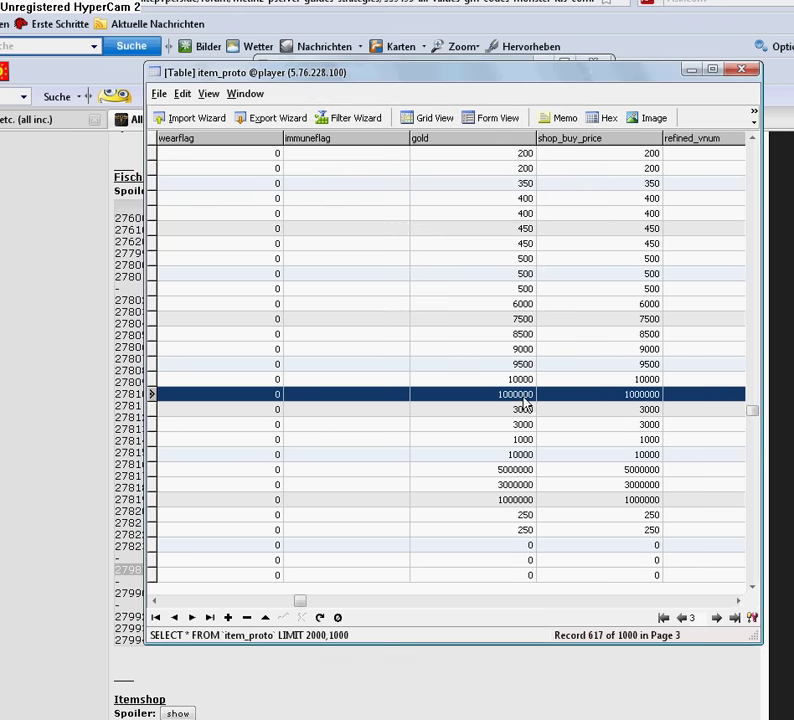
- Switch to the text editor, start a new line "Gold ist der Preis und" and move its window clear of the shop_buy_price column
key("alt+Tab")
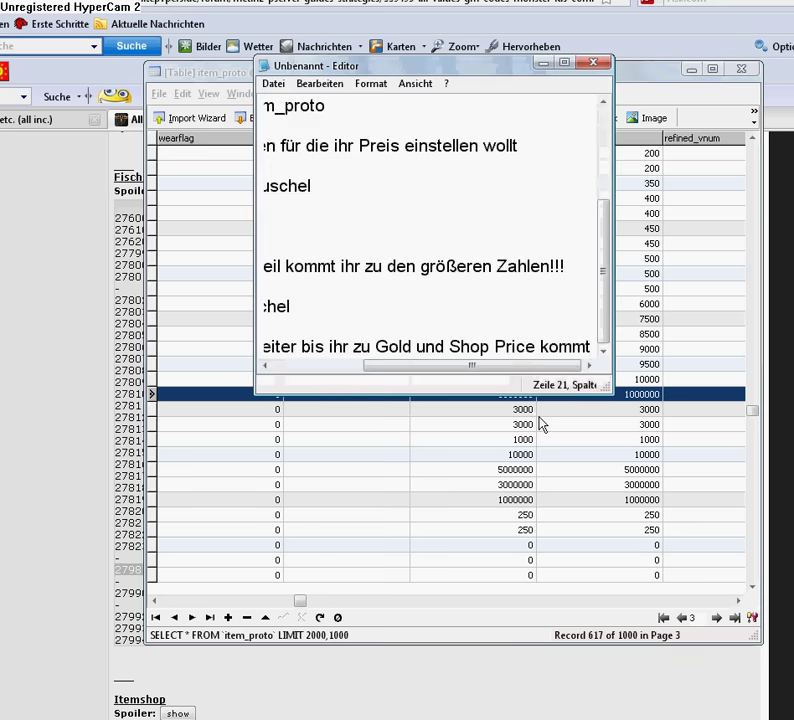
key("Return")
key("Return")
type("G")
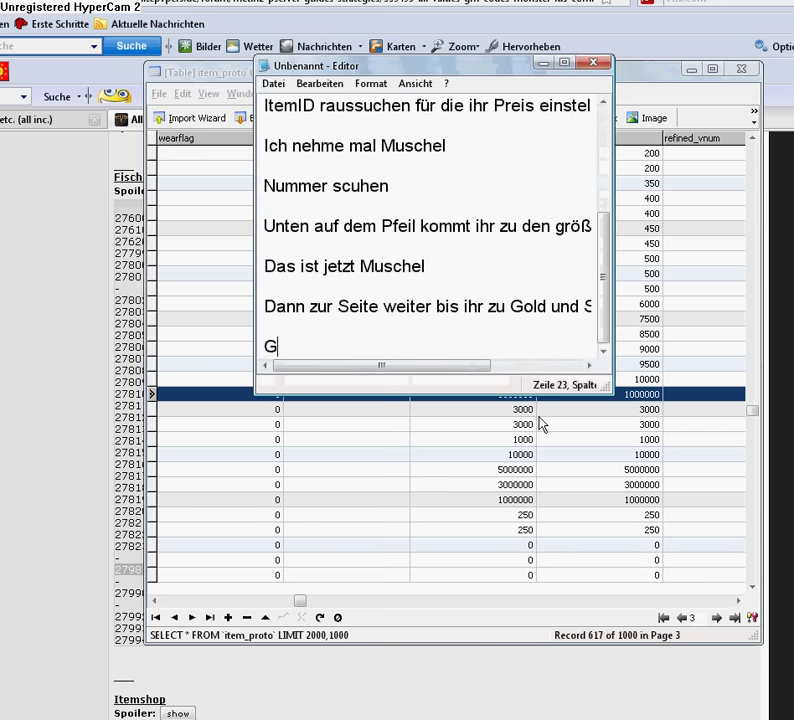
type("old ist der Pre")
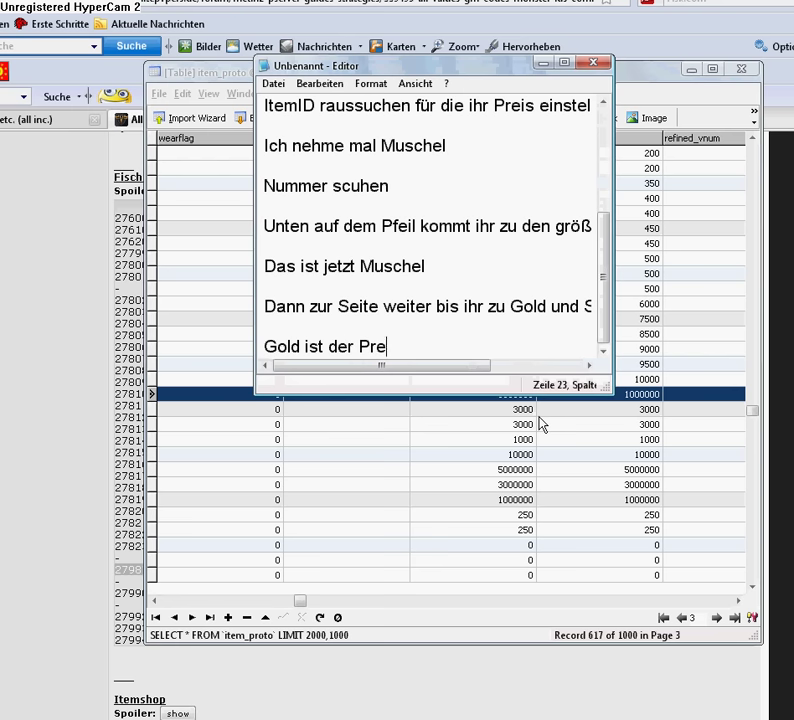
type("is und")
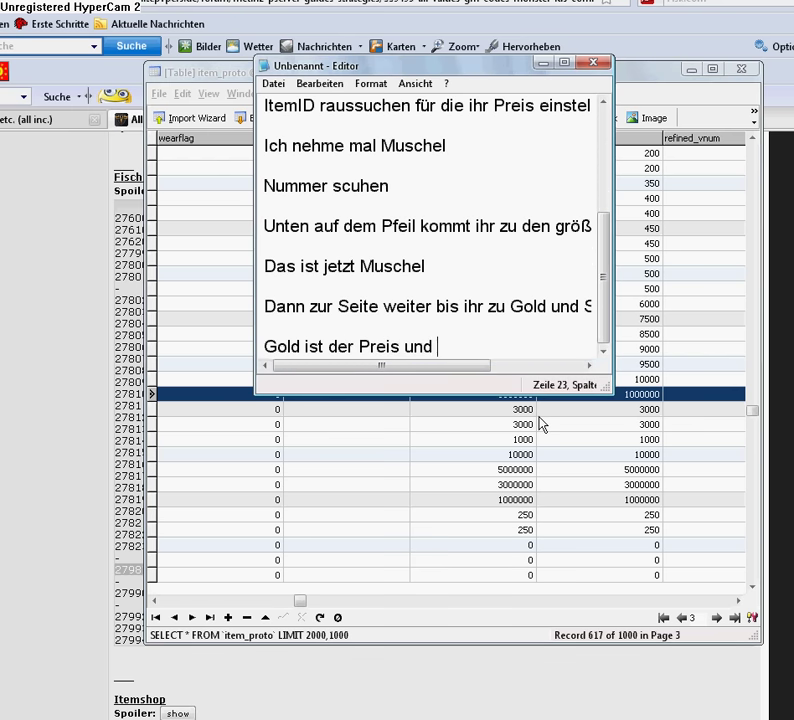
left_click_drag(468, 72, 364, 85)
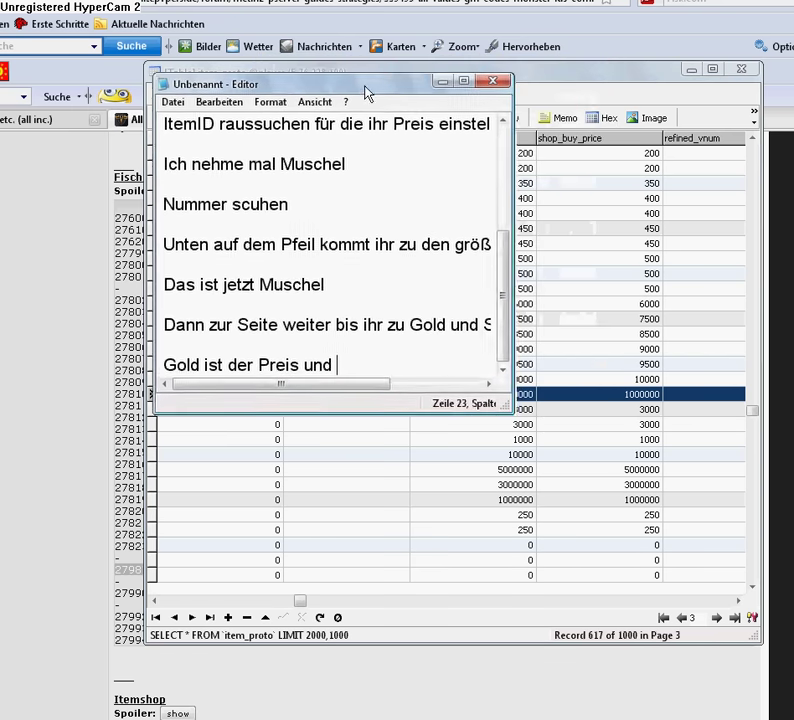
- Complete the note's last line with "shop_buy_price ist der Verkkaufspreis"
type("shop")
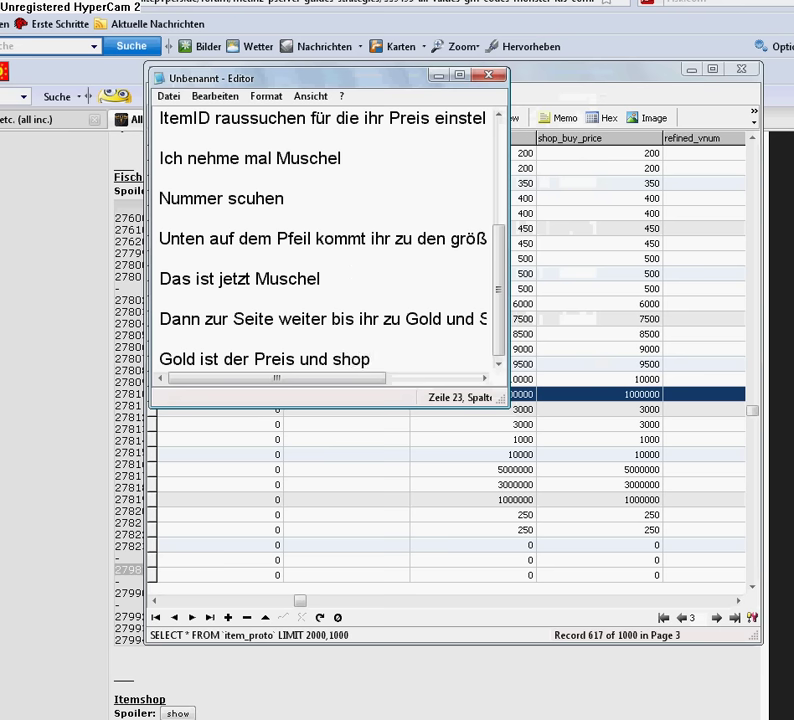
type("_buy_")
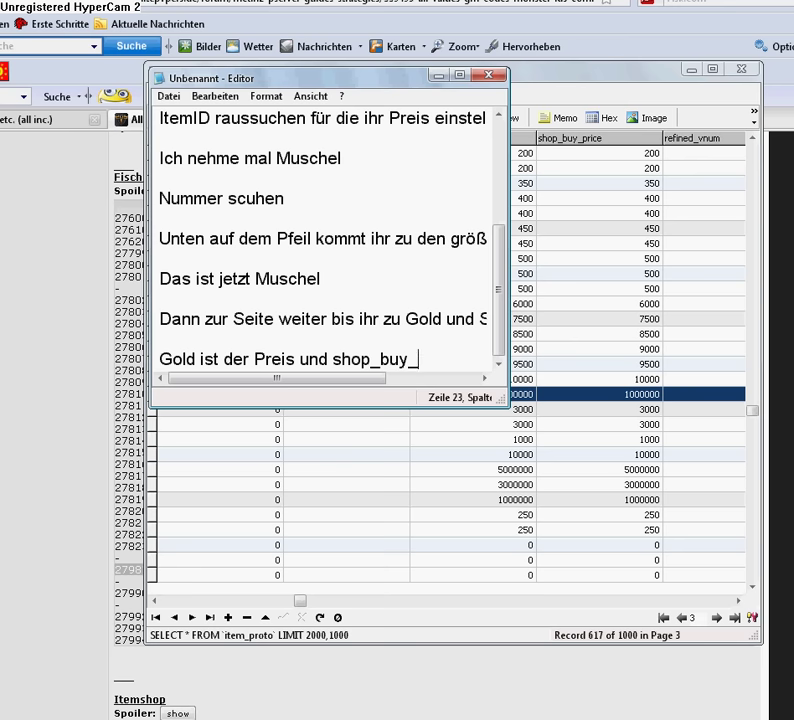
type("price ist")
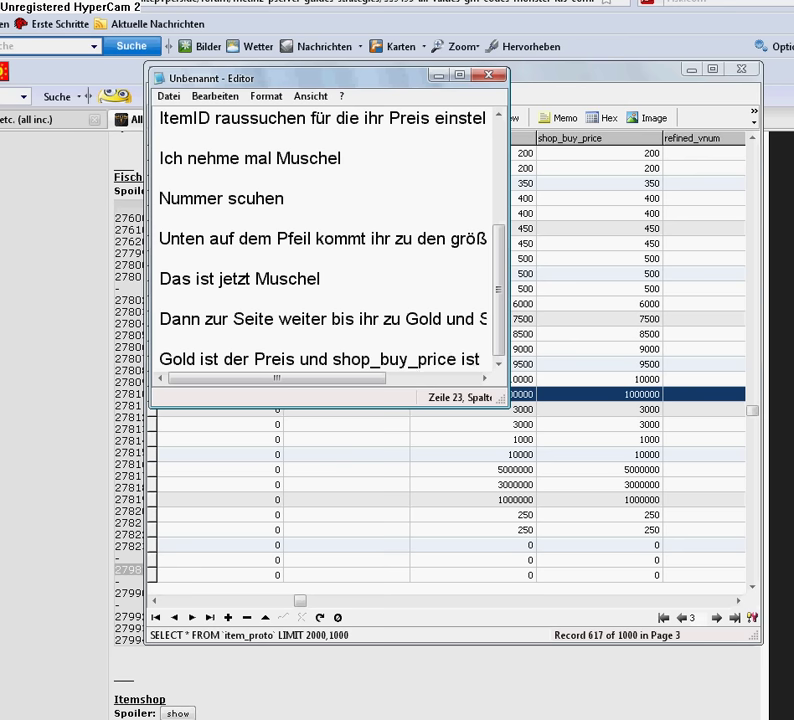
type(" der ")
type("Verku")
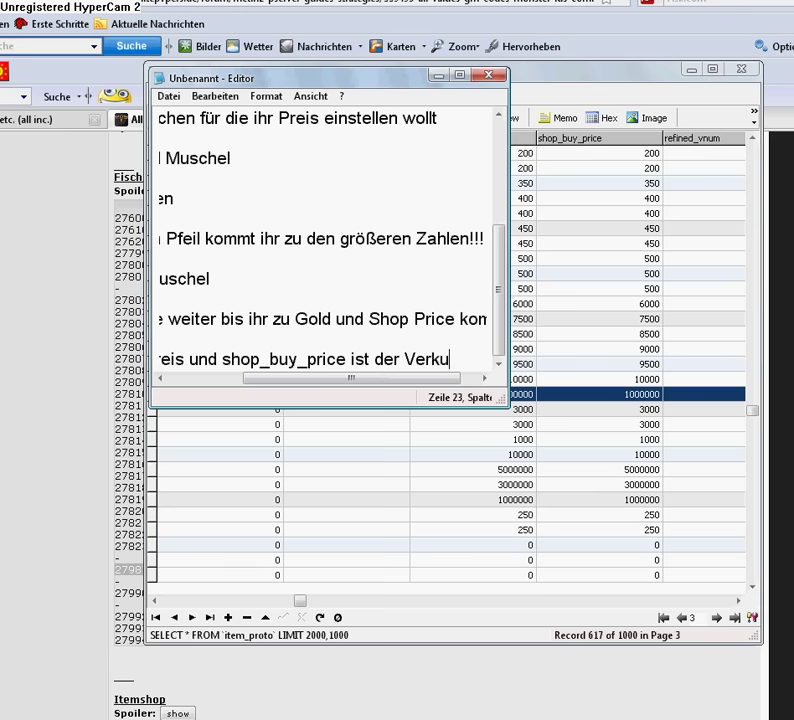
key("BackSpace")
type("kkaufsp")
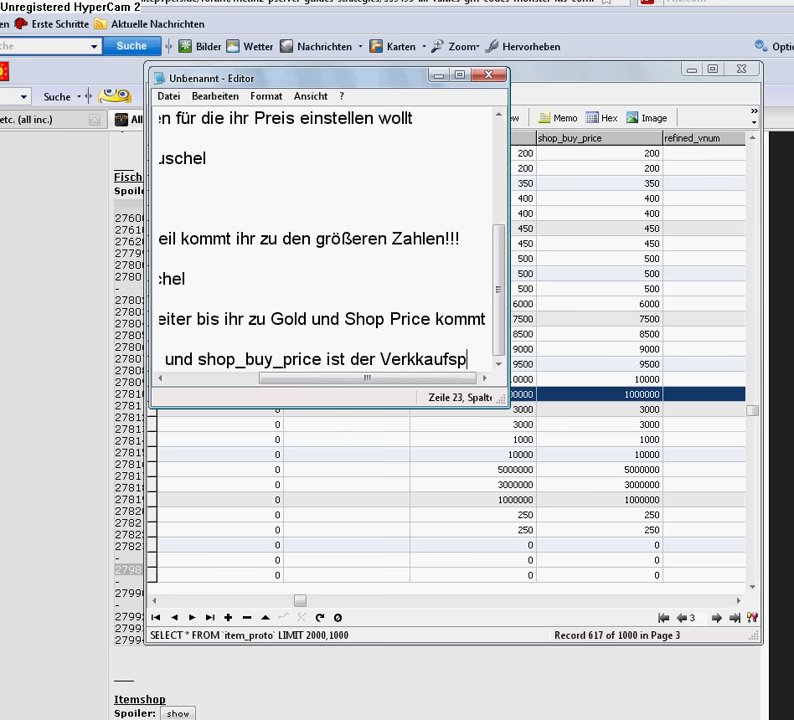
type("reis")
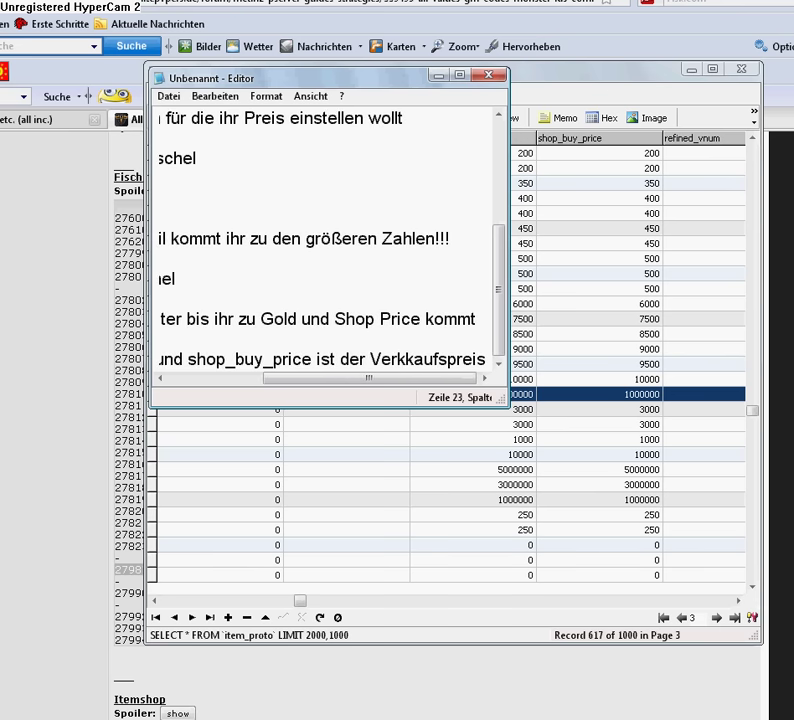
- Minimize the text editor and open the gold and shop_buy_price cells of record 27987 for editing in item_proto
left_click(440, 76)
double_click(518, 395)
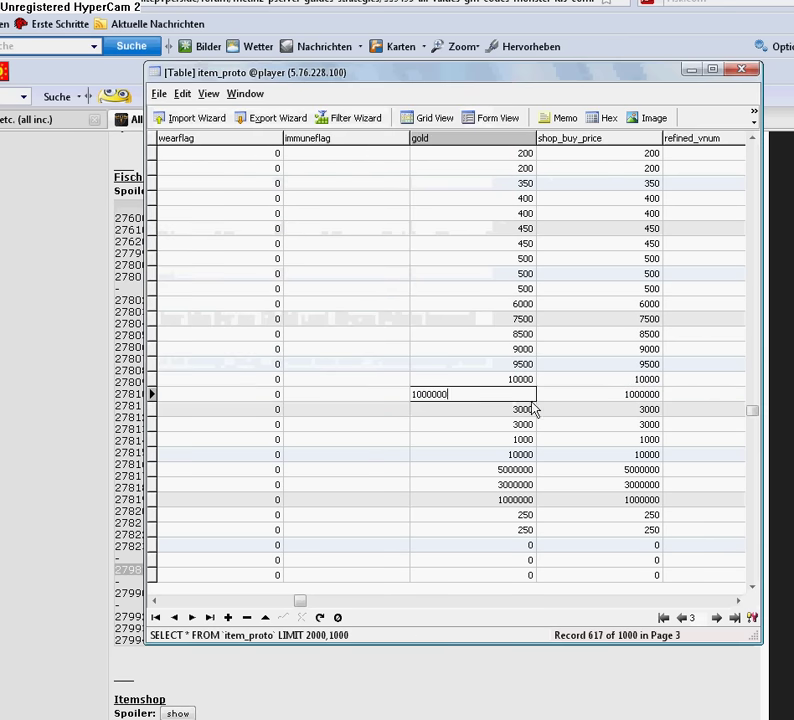
double_click(610, 394)
- Switch to the text editor and add the line "In dem Fall Kostet ne muschel 1kk und kann man verkaufen für 1kk ^^"
key("alt+Tab")
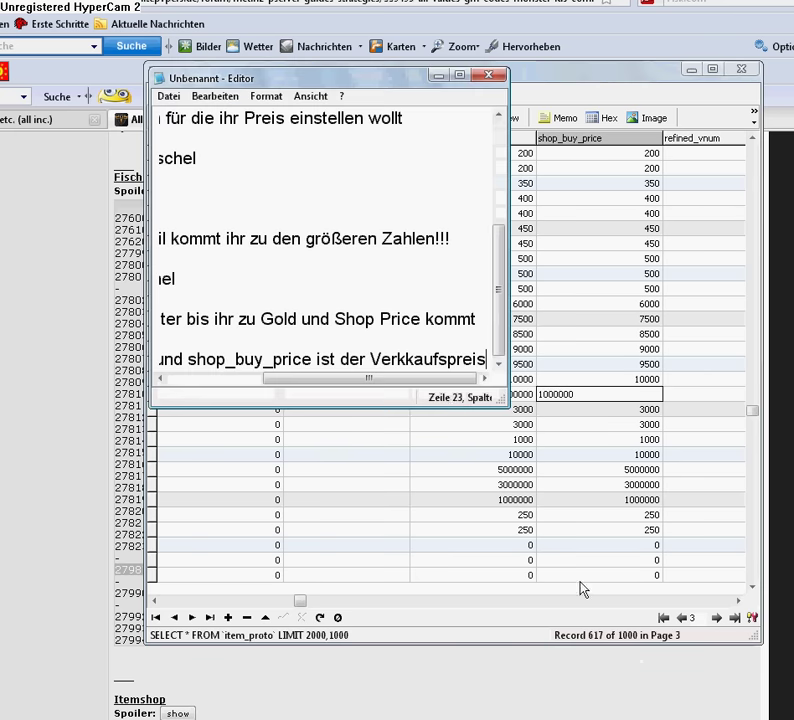
key("Return")
key("Return")
type("I")
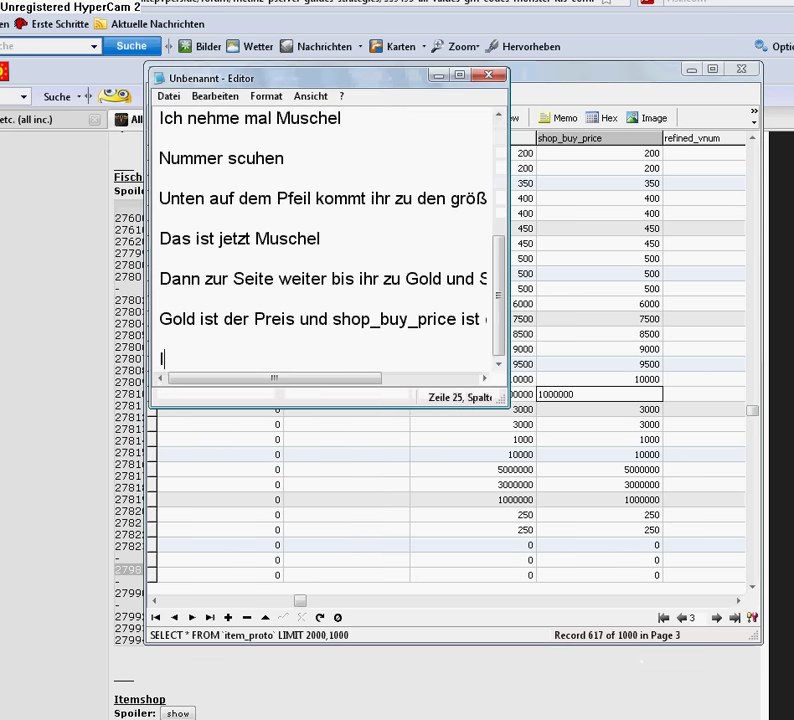
type("n dem Fall")
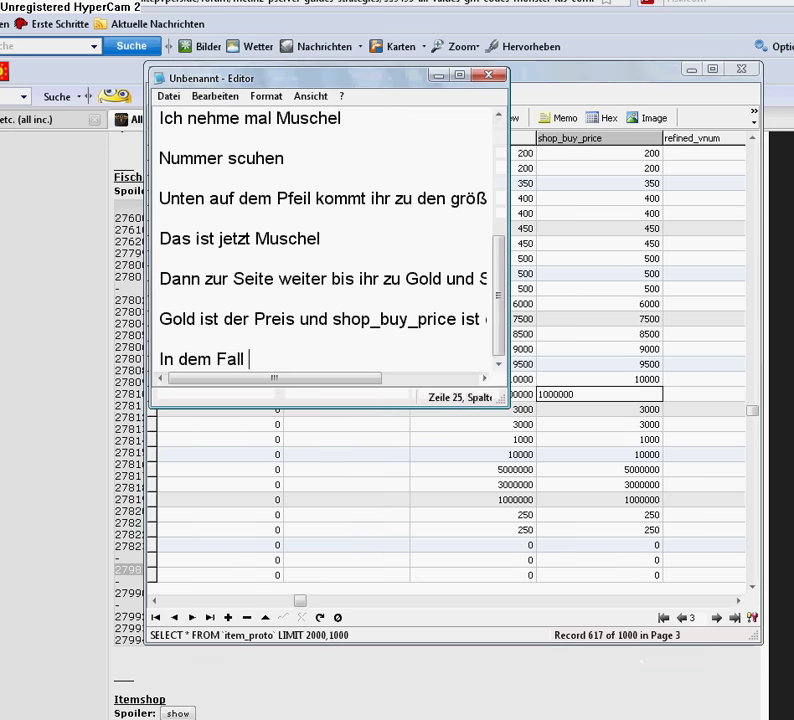
type(" Kostes")
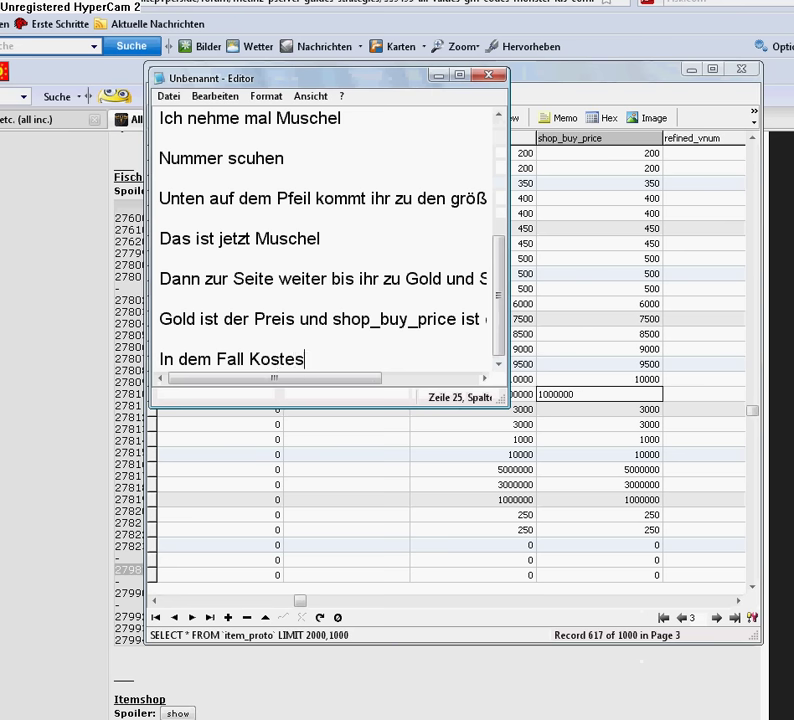
key("BackSpace")
type("t ne muschel 1")
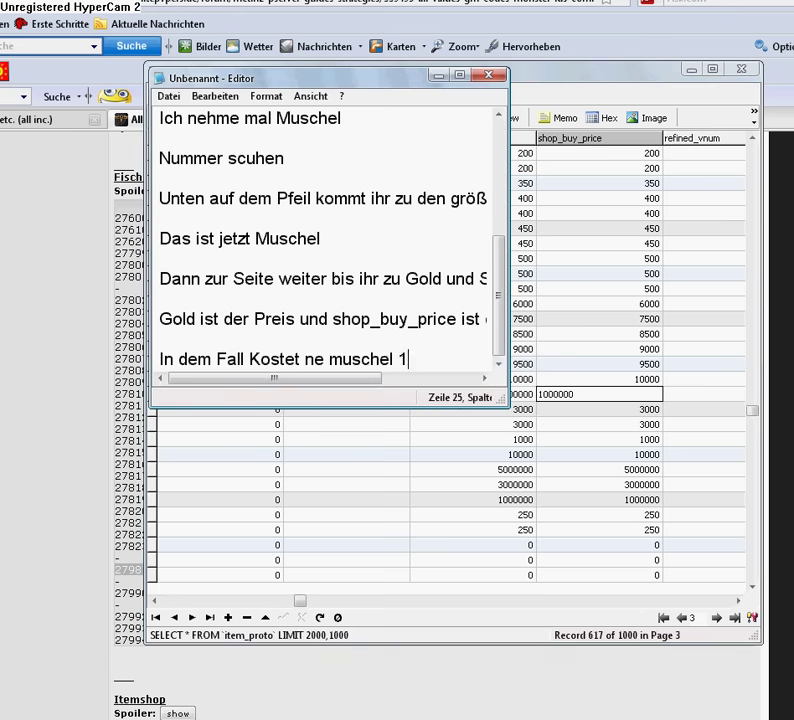
type("kk und ka")
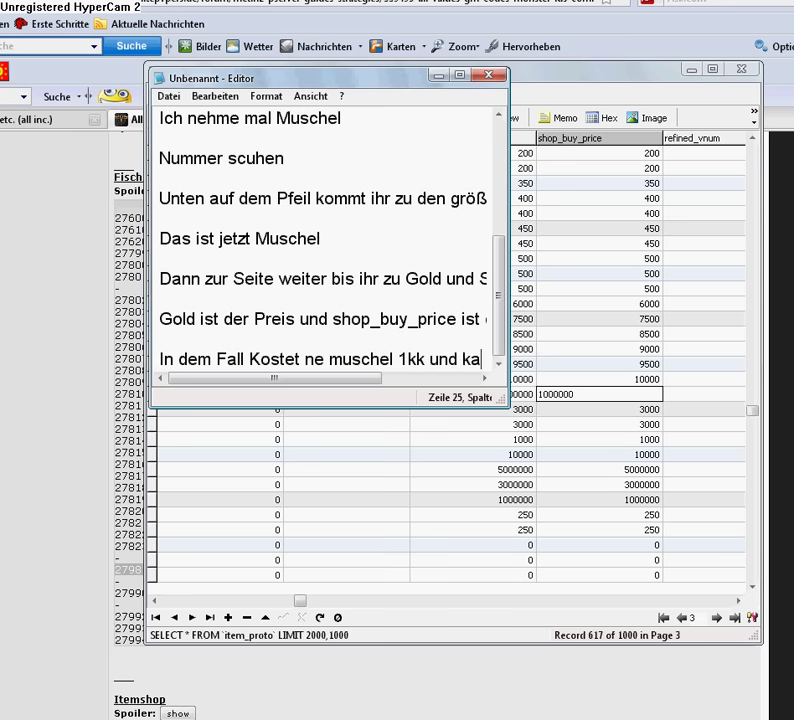
type("nn man v")
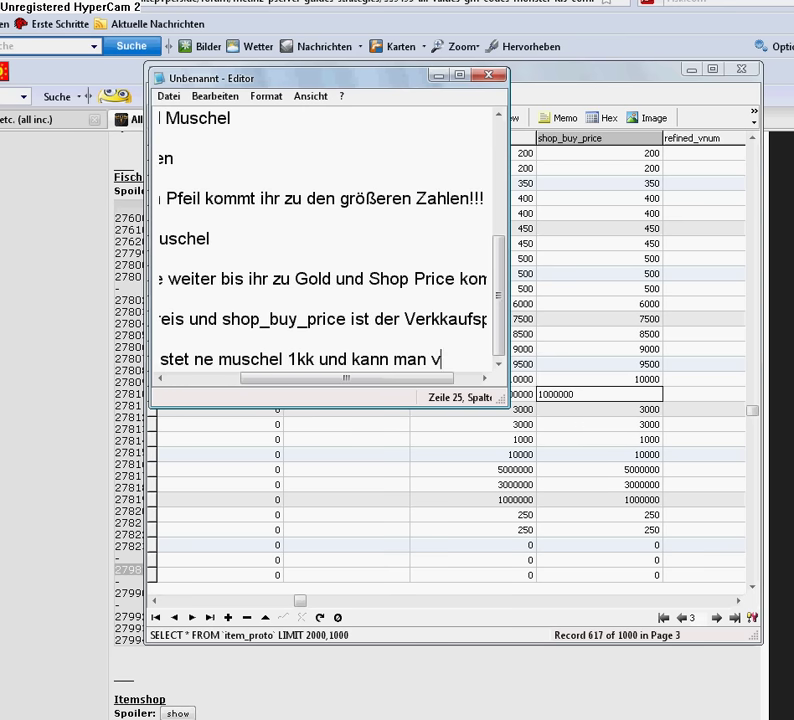
type("erkaufen ")
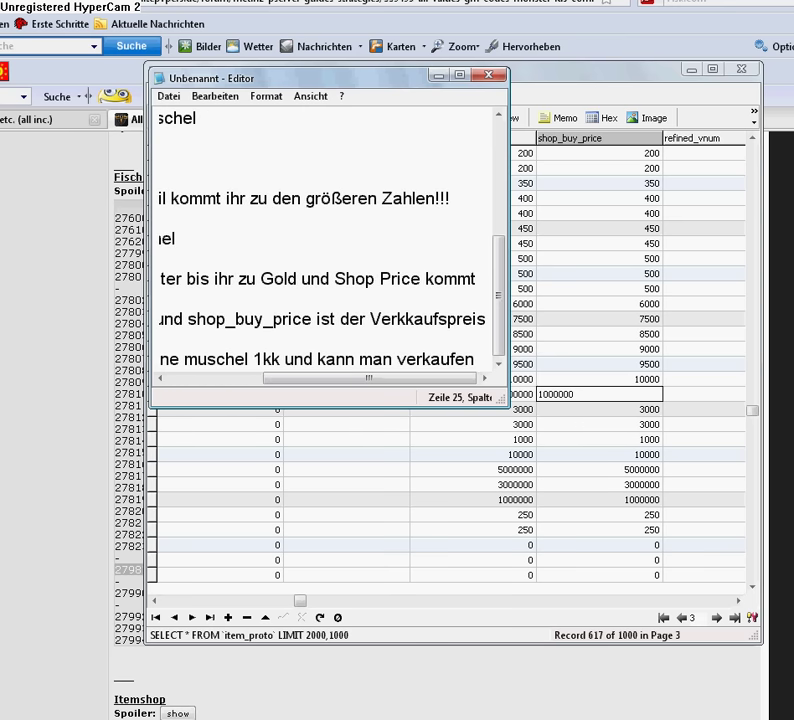
type("für 1kk")
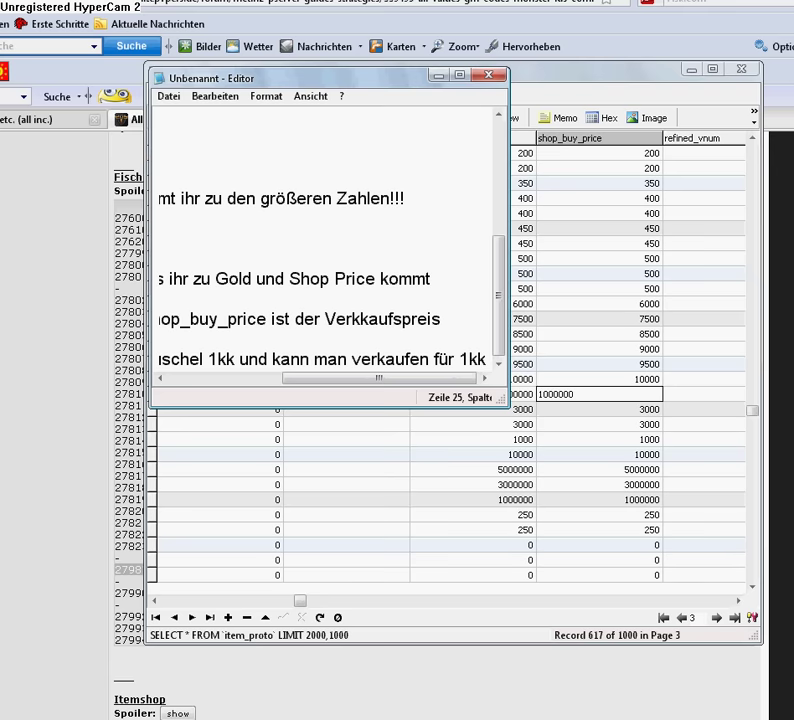
type(" ^^")
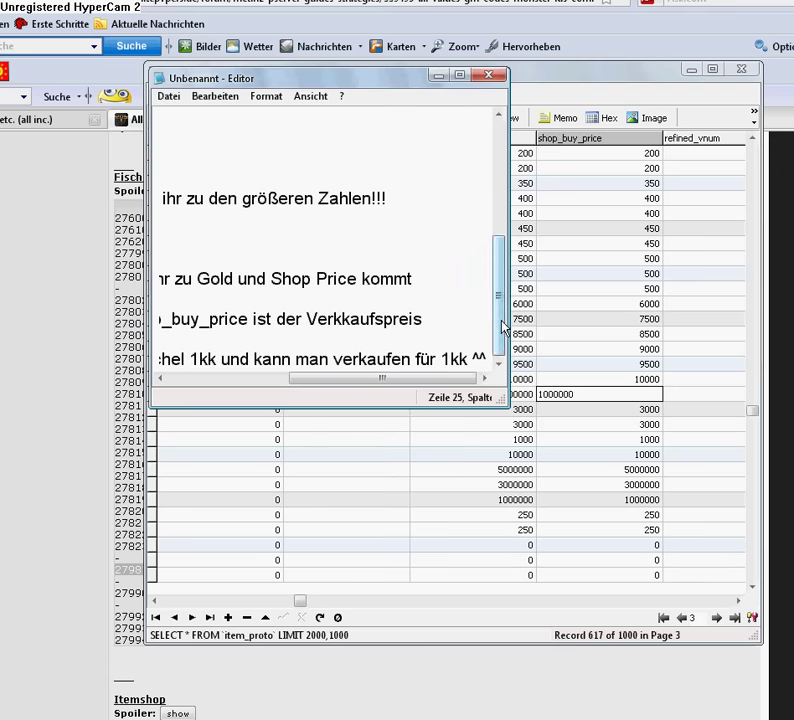
- Add the line 'So alles ändern dann bei VPC "reboot" eingeben und Server neu Starten' to the note
key("Return")
key("Return")
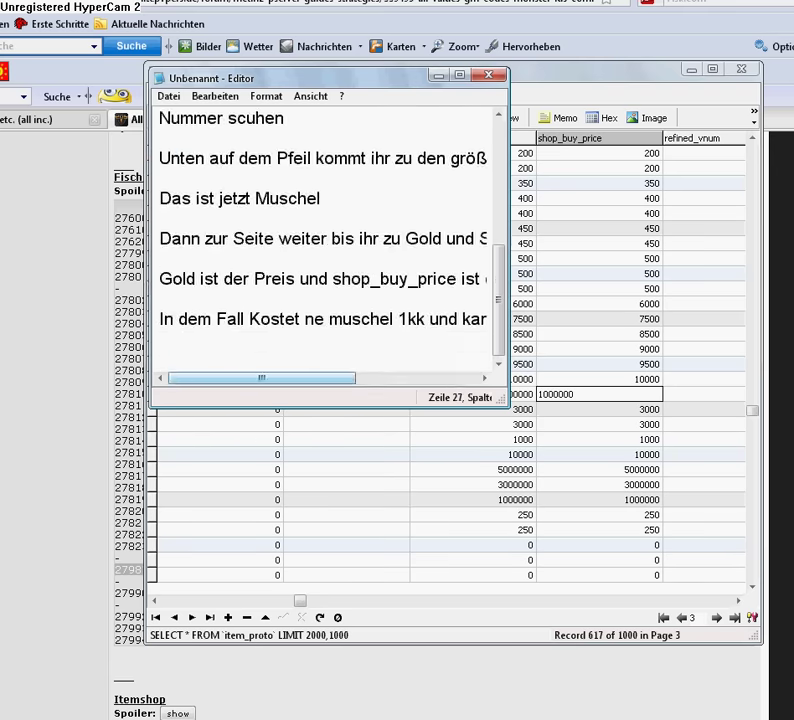
type("So alles än")
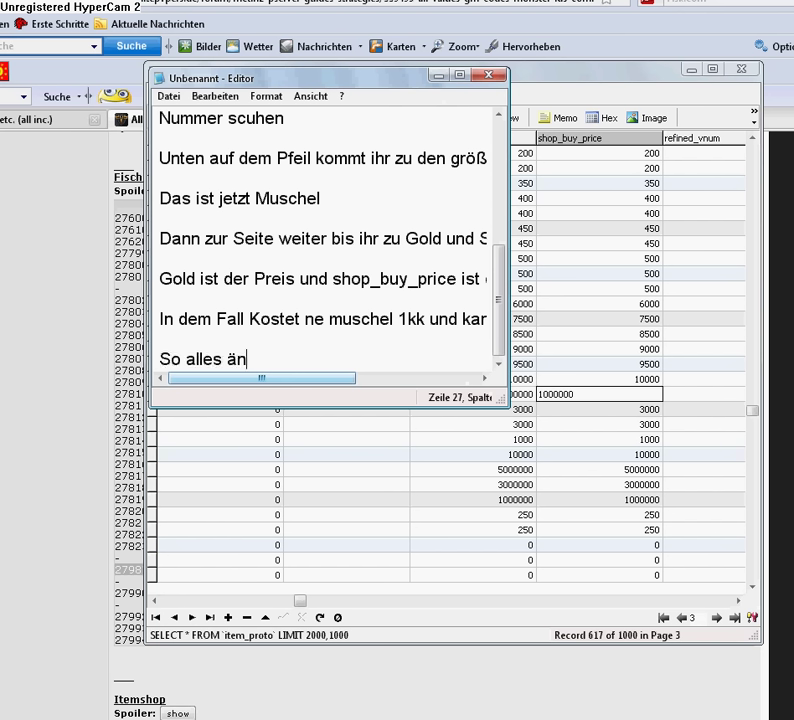
type("dern dan")
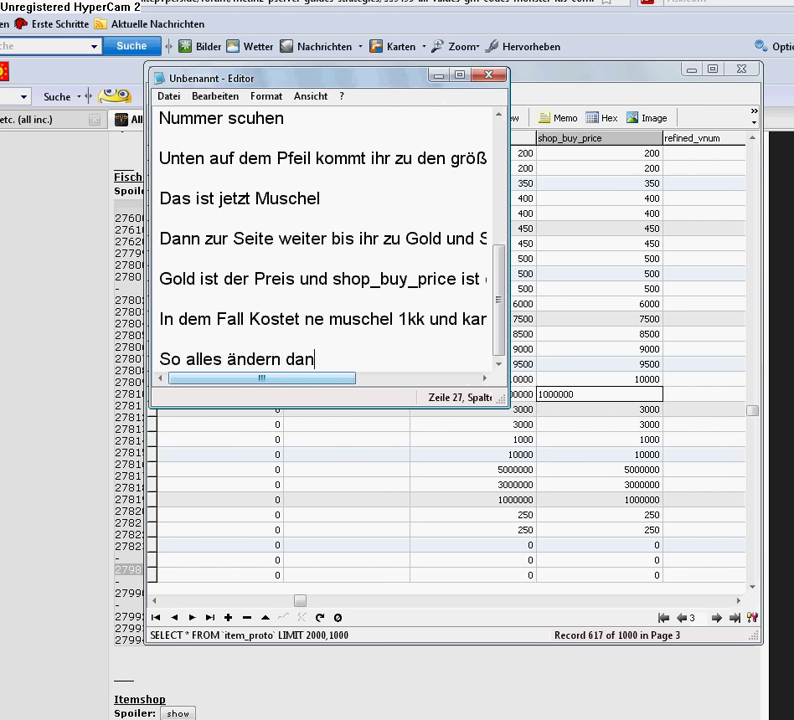
type("n bei VPC ")
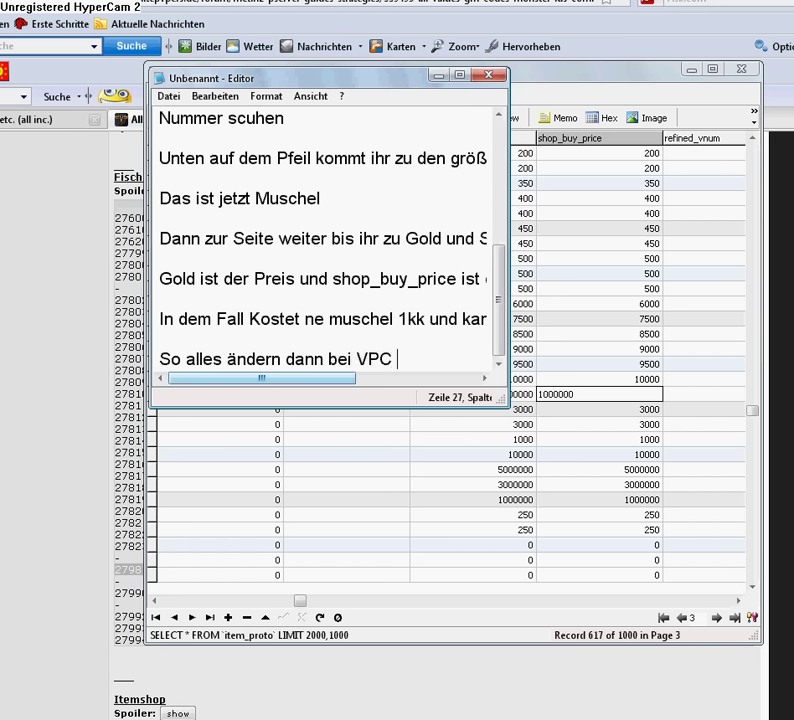
type("\"reboot")
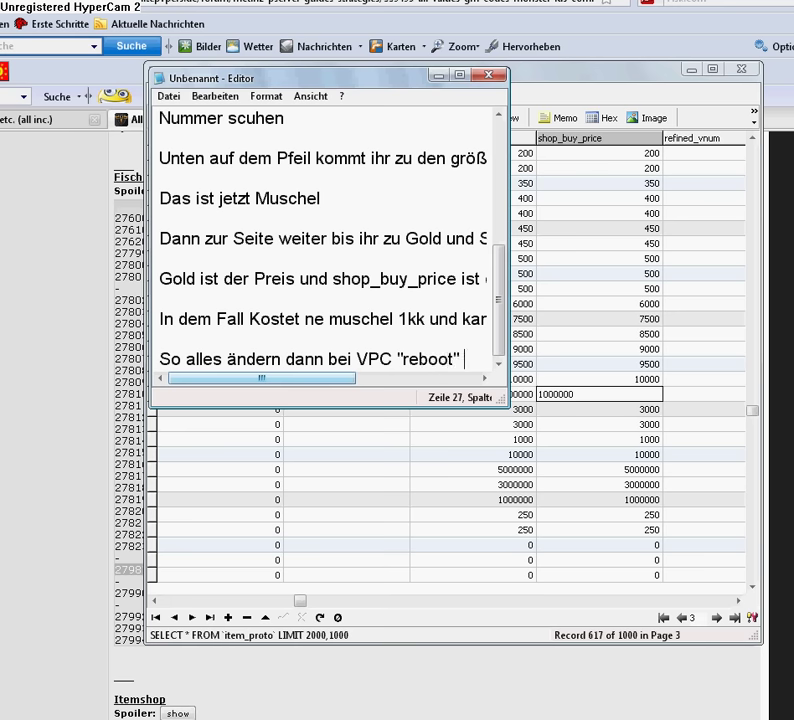
type("\" eingeben ")
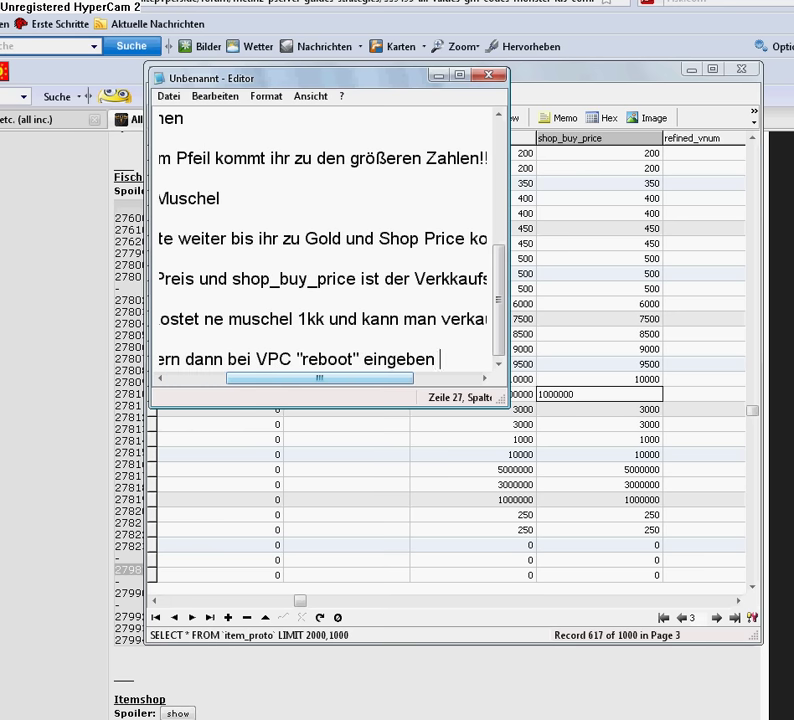
type("und Server")
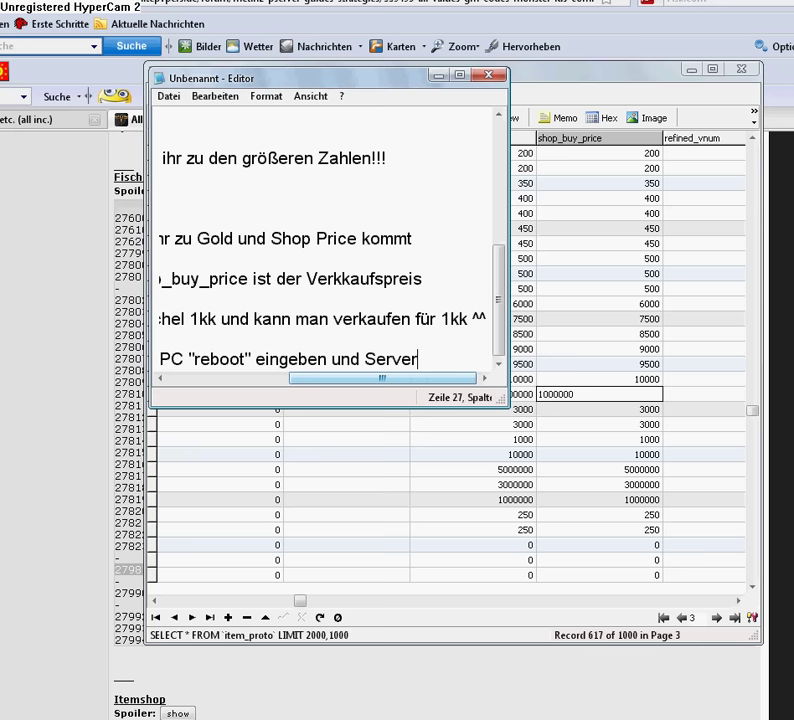
type(" neu Starte")
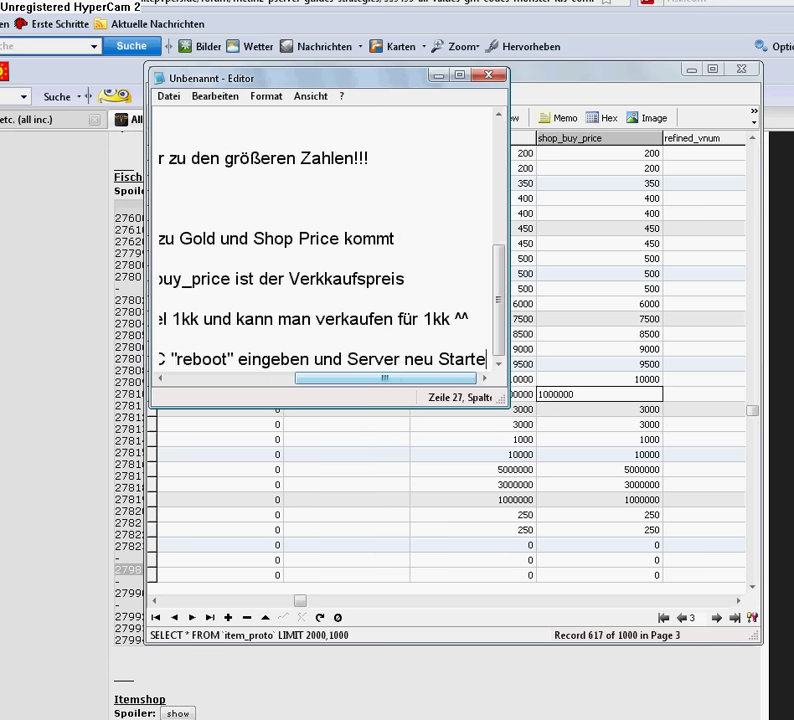
type("n")
- Finish the note with the line "Fertig" and a closing "Lg" followed by the author's name
key("Return")
key("Return")
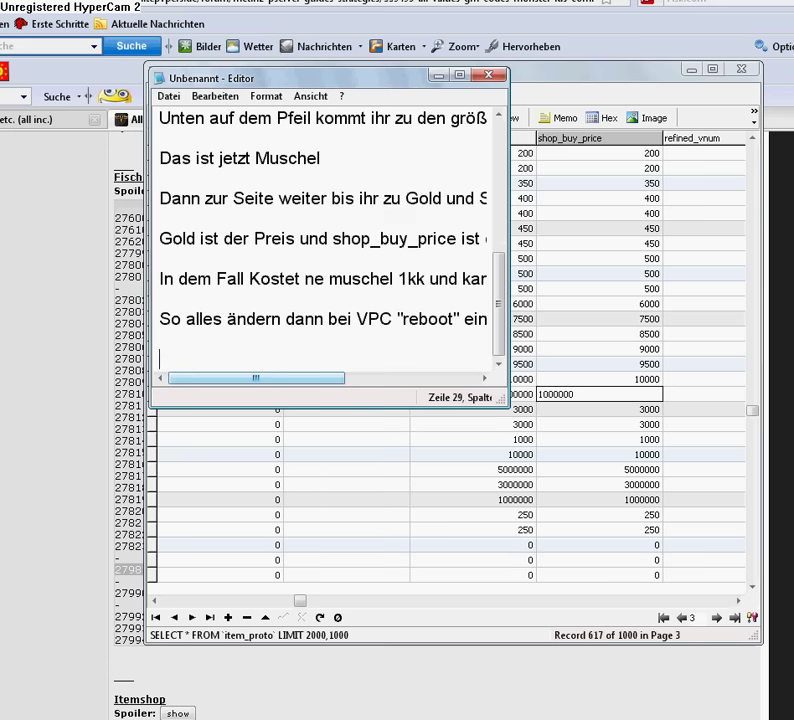
type("Fertig")
key("Return")
key("Return")
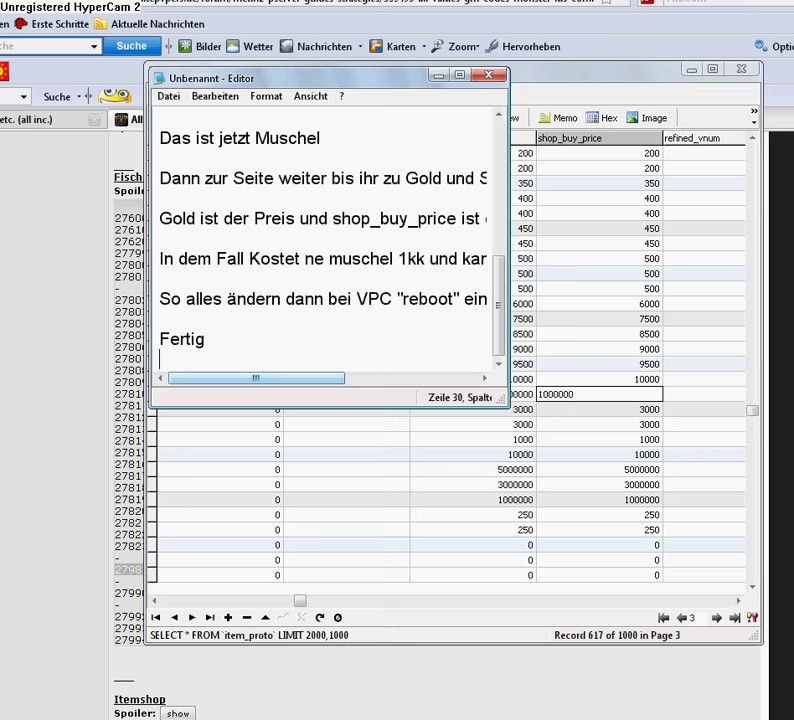
type("Lg Saaja")
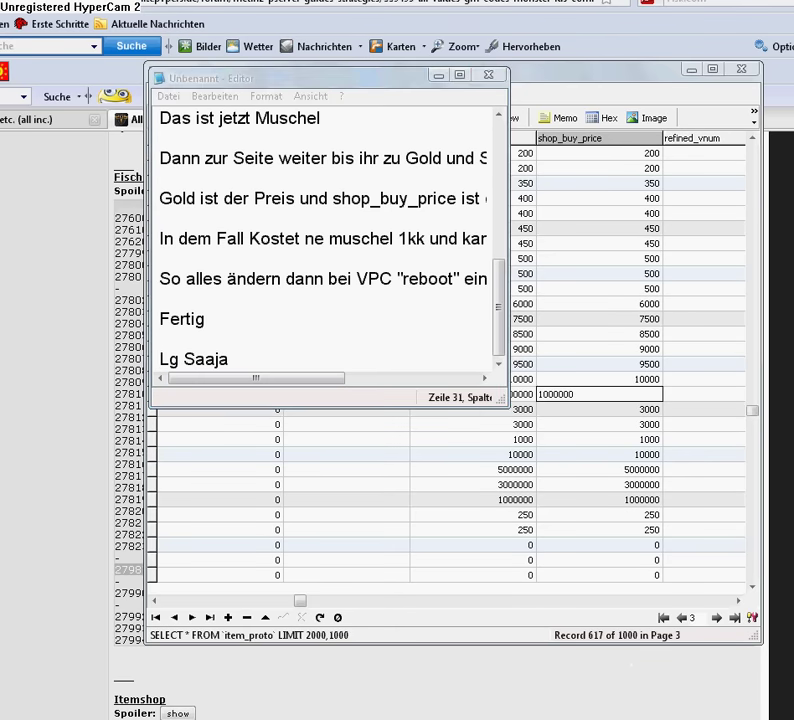
- Minimize the text editor and the item_proto table window to uncover the browser's item ID list
right_click(690, 718)
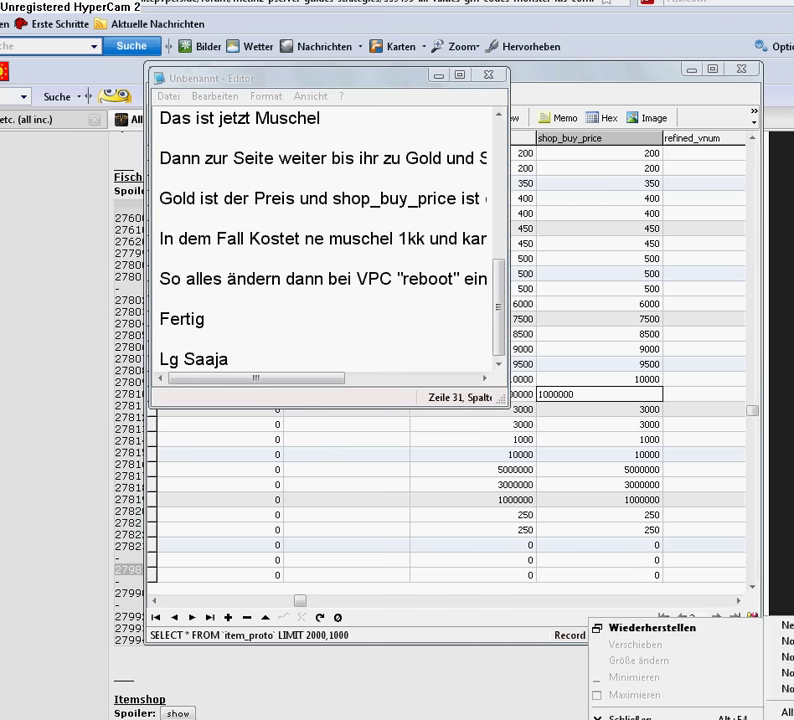
key("Escape")
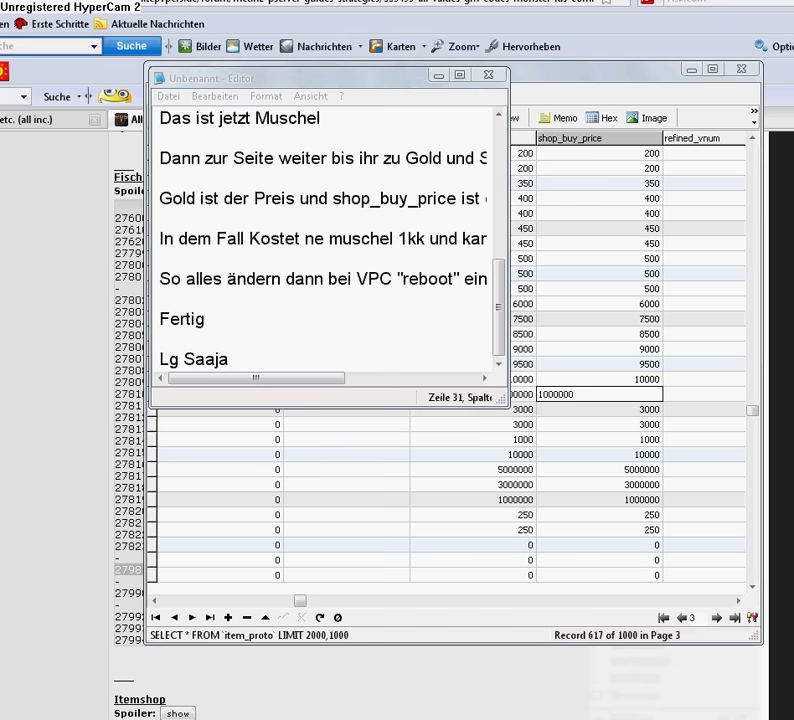
left_click(437, 75)
left_click(690, 70)
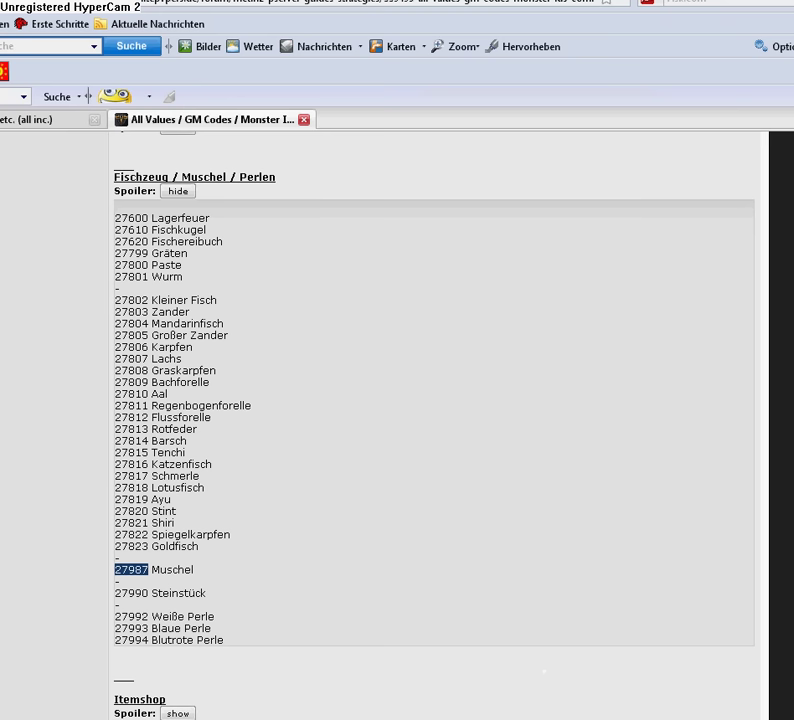
right_click(568, 699)
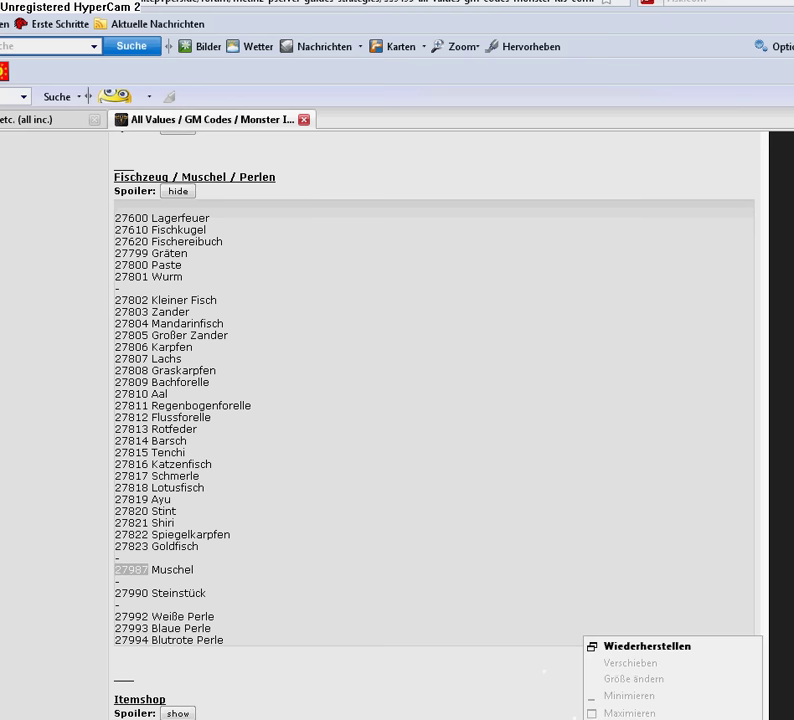